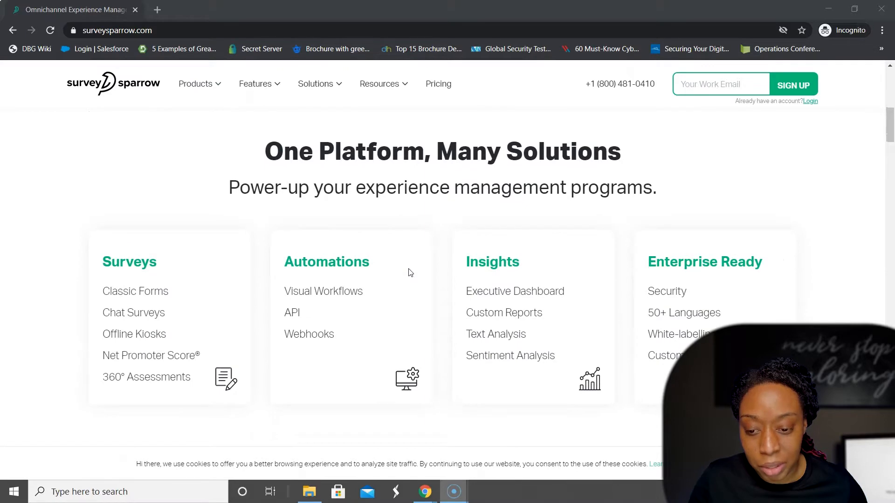
Step: Look through the SurveySparrow homepage's platform solutions and omni-channel survey sharing options
scroll(65, 314, down, 2)
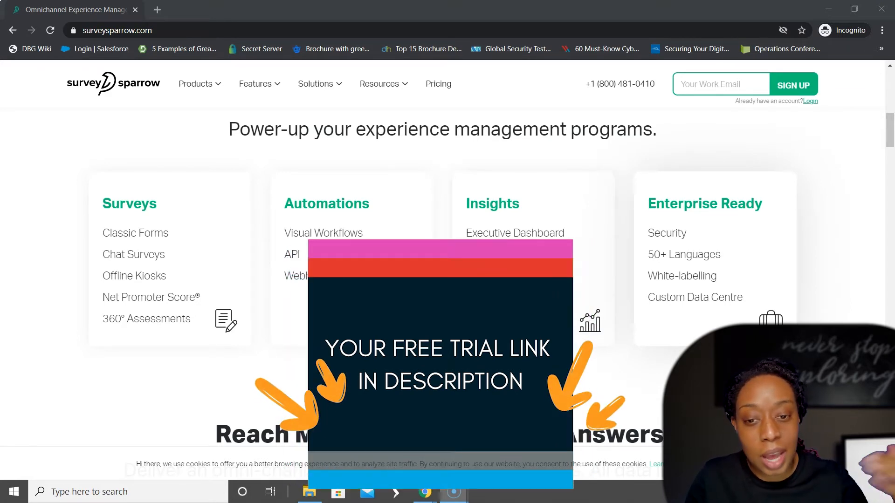
scroll(699, 338, down, 4)
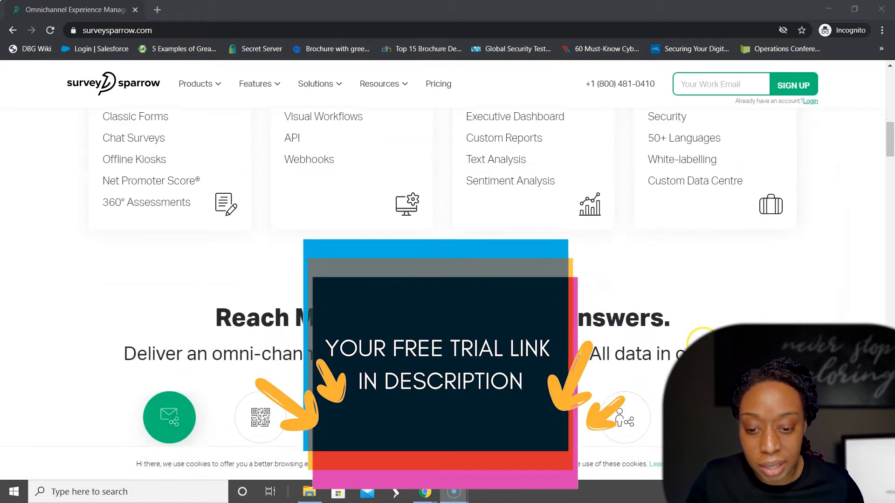
scroll(447, 280, down, 3)
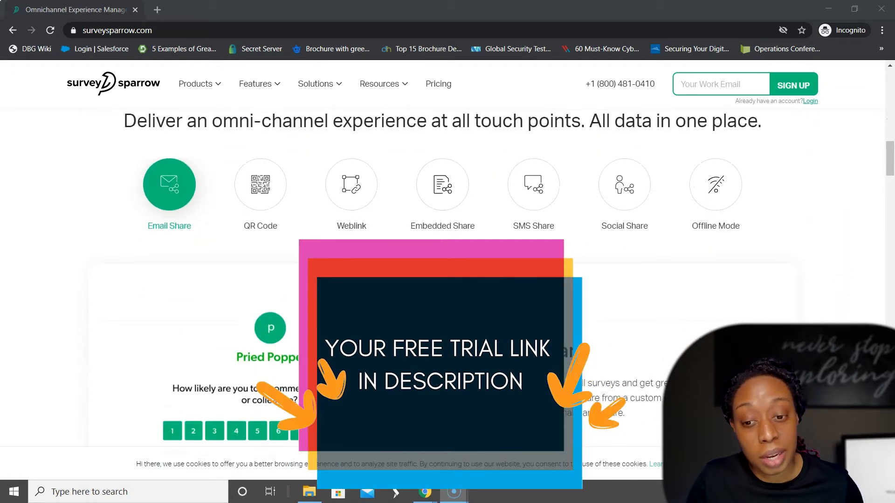
scroll(447, 280, down, 2)
scroll(447, 279, up, 8)
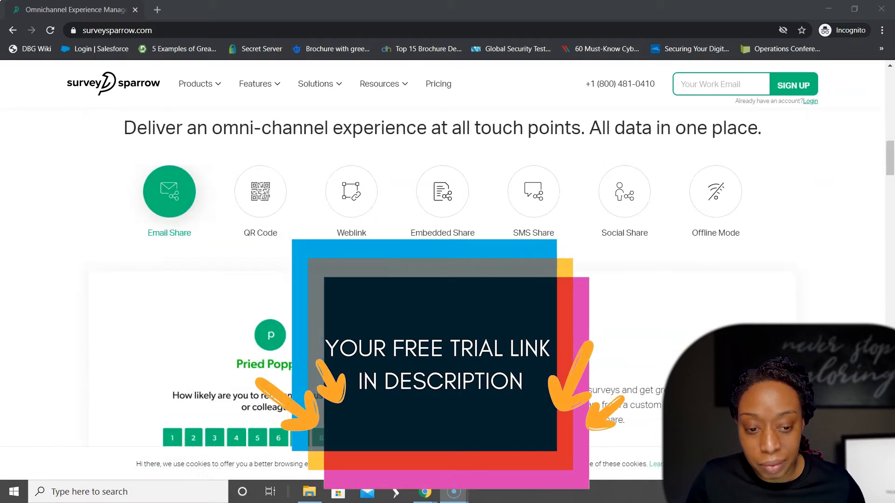
scroll(447, 279, up, 9)
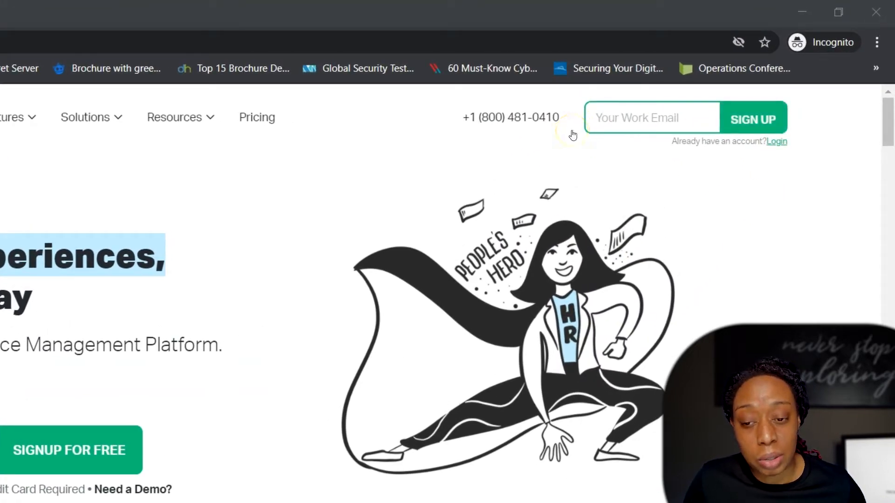
Step: Switch to the logged-in SurveySparrow workspace, start a new Classic Survey and browse the classic templates
click(802, 12)
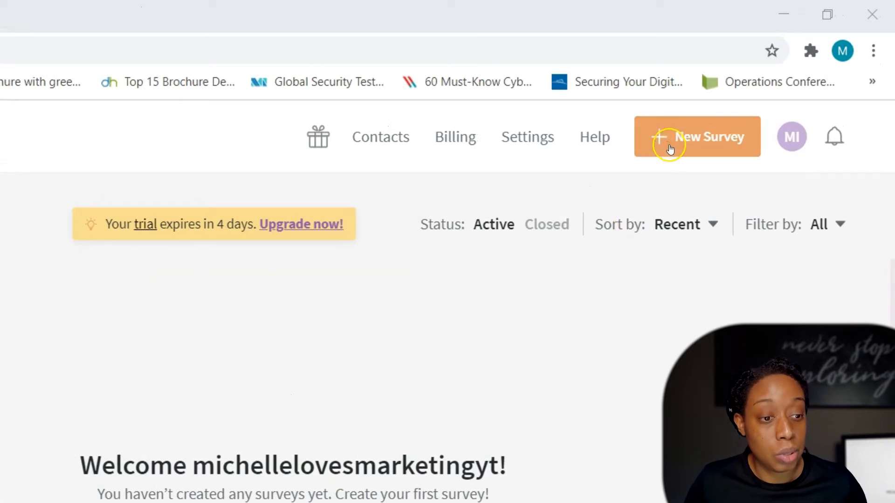
click(667, 140)
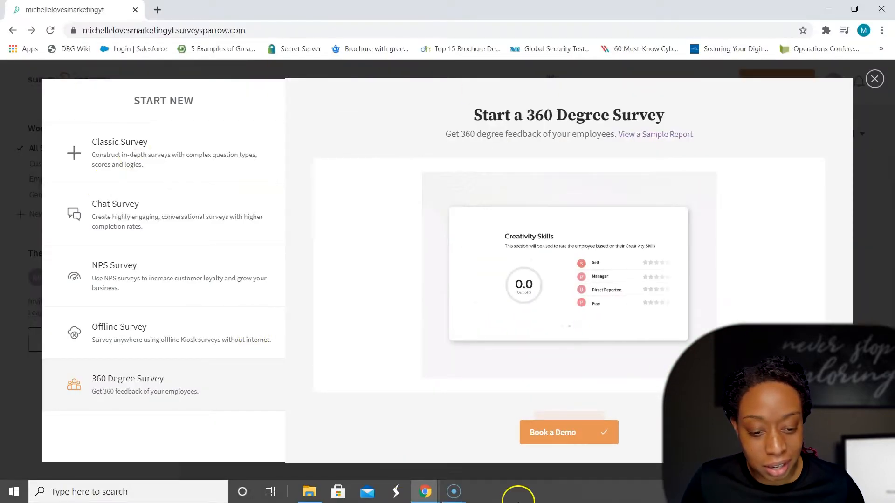
click(172, 168)
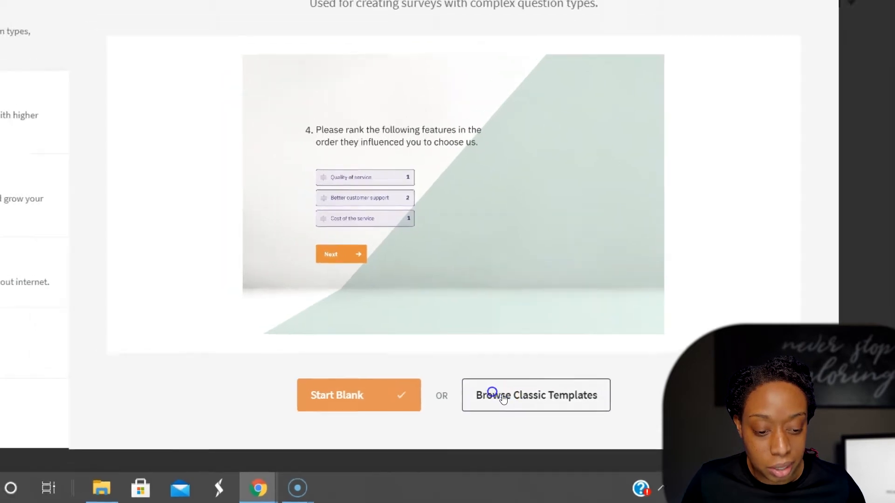
click(485, 394)
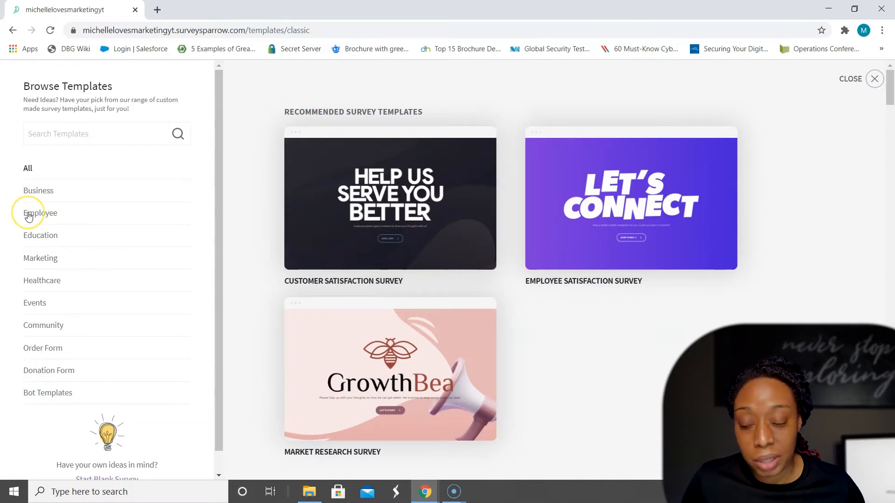
Step: Choose the Lead Generation Survey template from the Marketing category and use it for the new survey
click(46, 259)
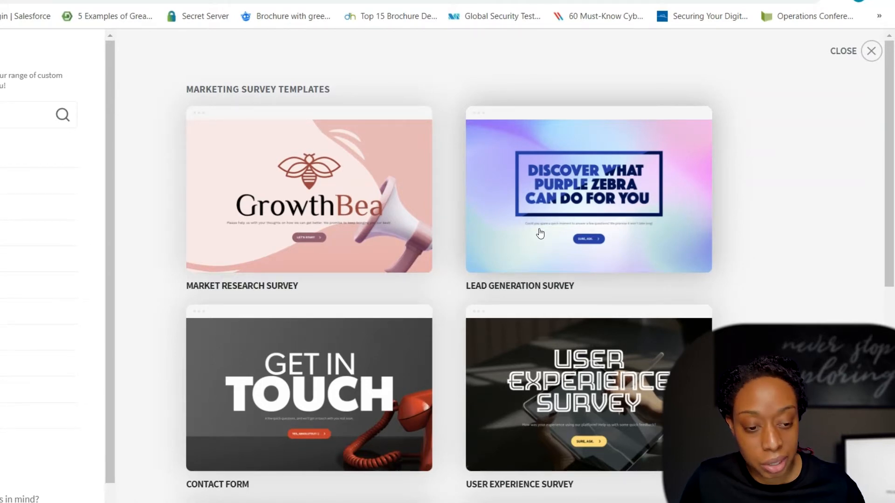
click(521, 216)
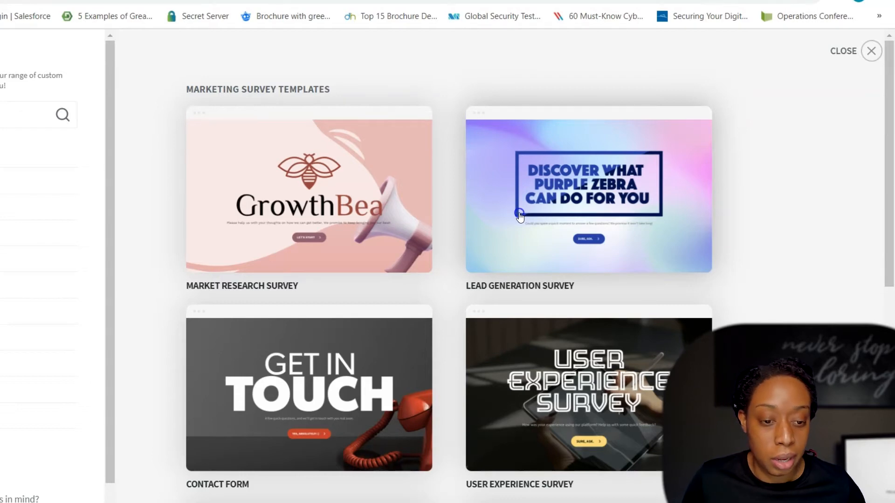
click(519, 216)
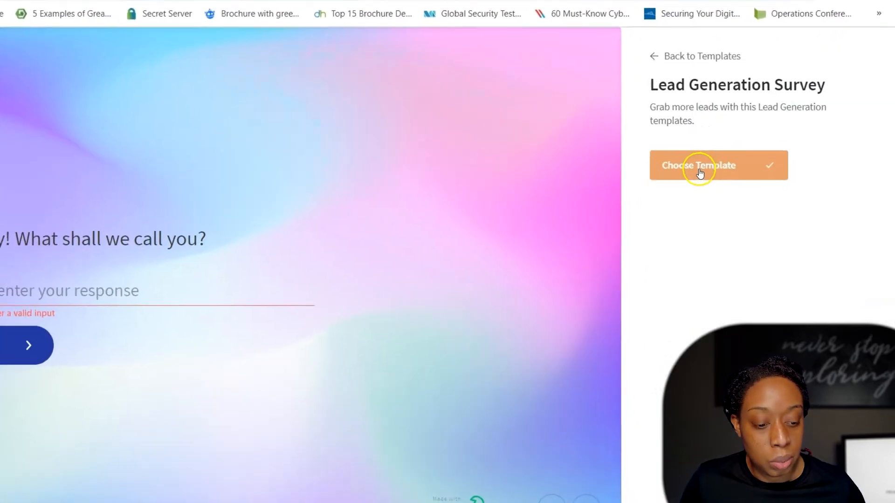
click(700, 172)
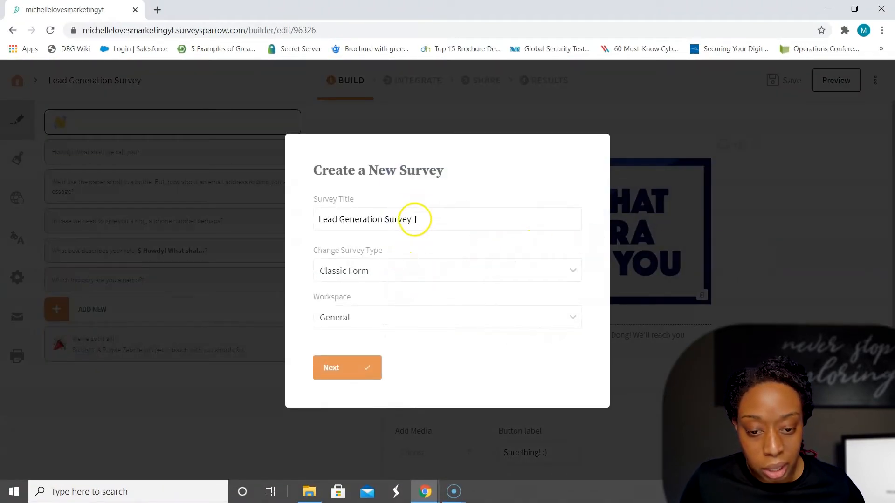
Step: Create the survey with the title Lead Generation Survey, the type Classic Form and the workspace General
click(415, 219)
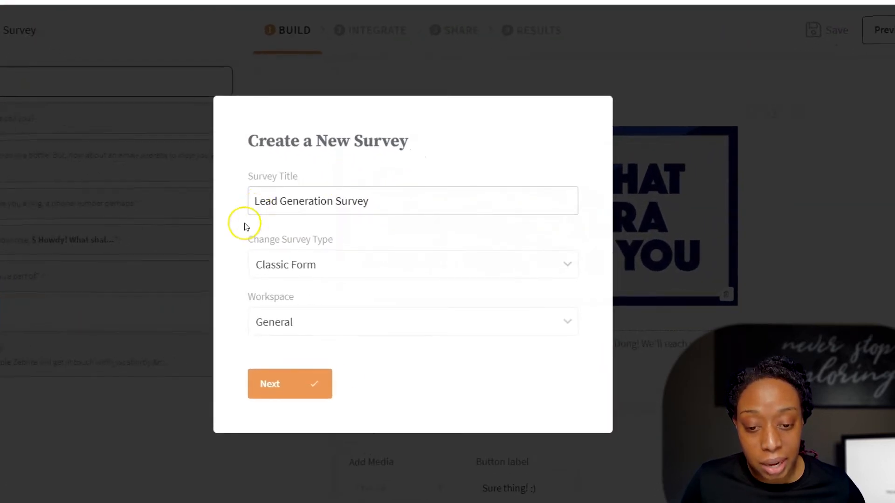
click(321, 258)
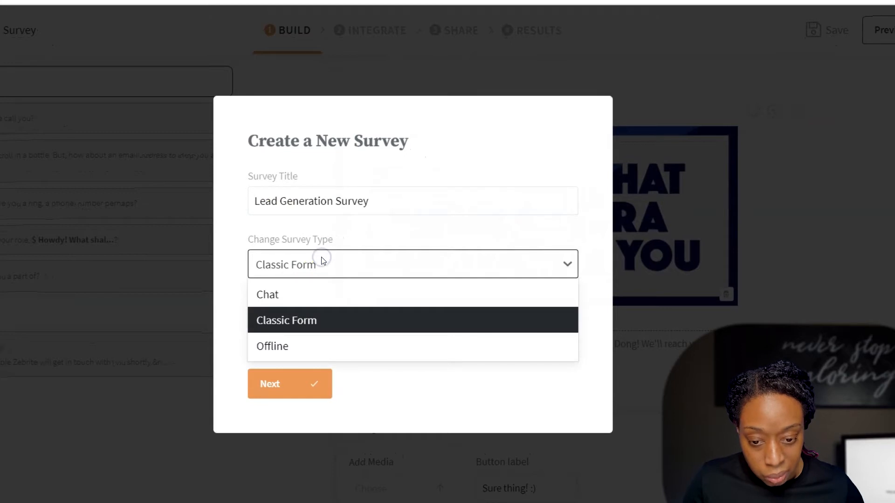
click(323, 261)
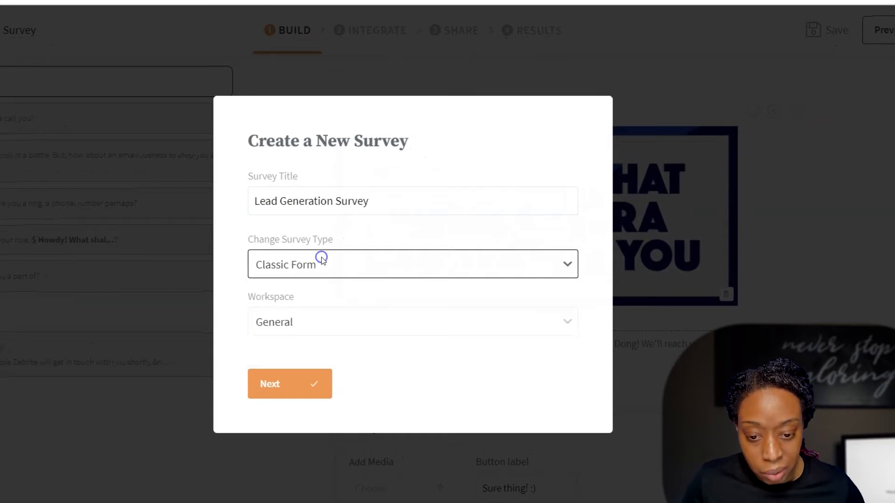
click(306, 321)
click(308, 322)
click(265, 389)
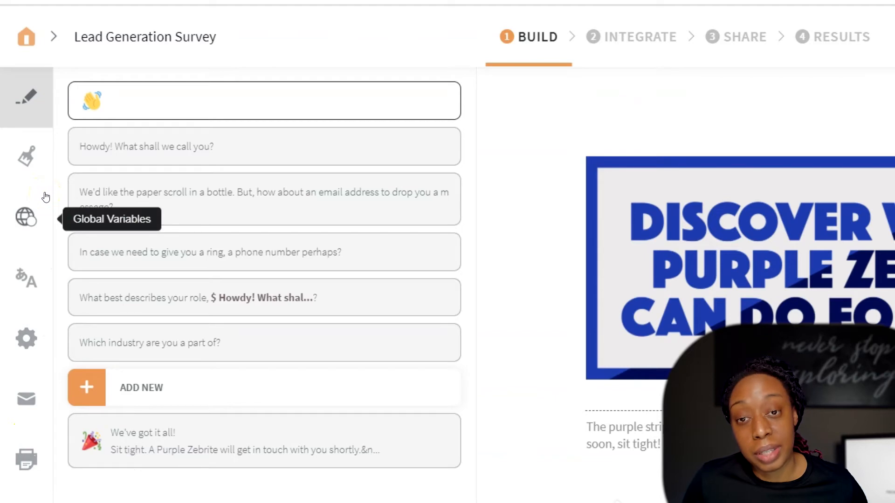
Step: Remove "Howdy!" from the name question so that it reads "What shall we call you?"
click(30, 107)
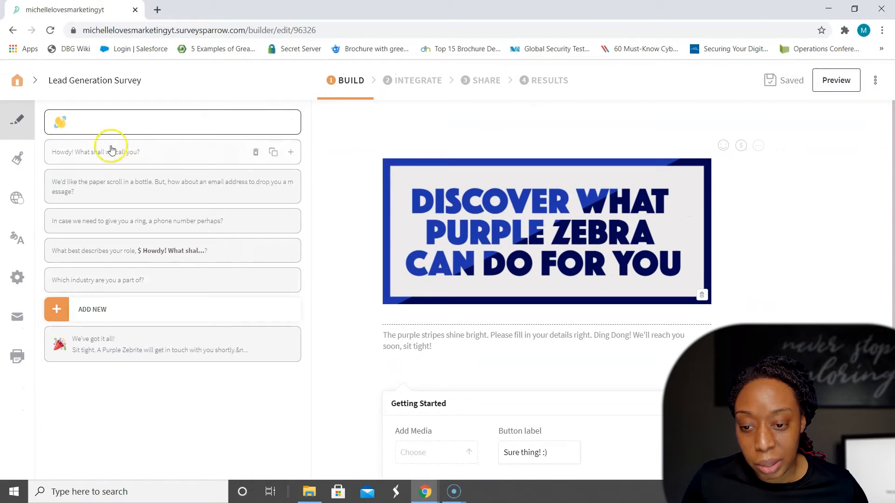
click(88, 152)
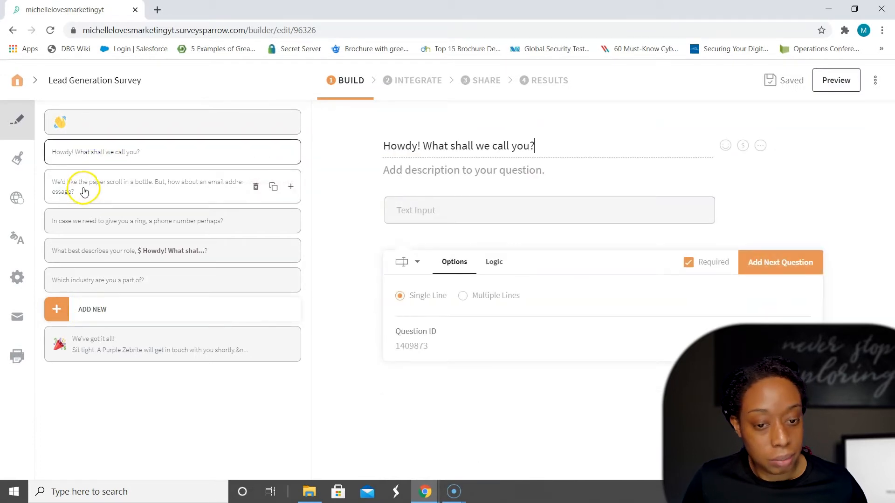
click(543, 147)
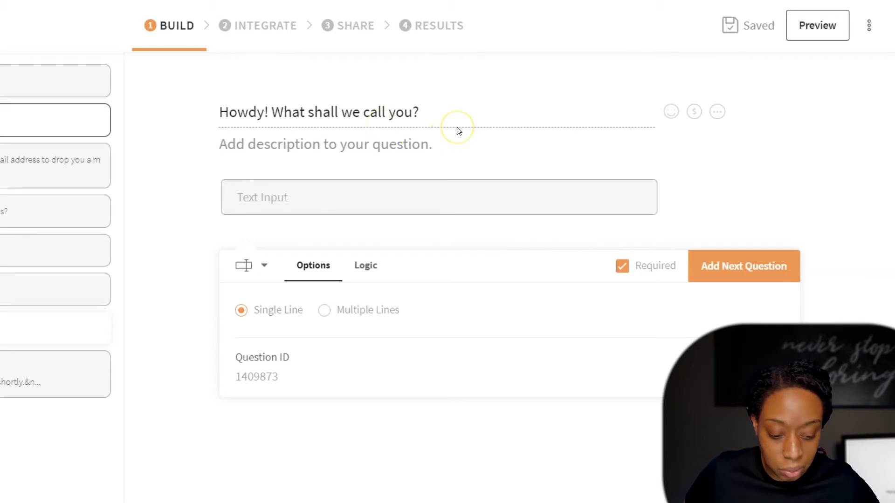
click(271, 113)
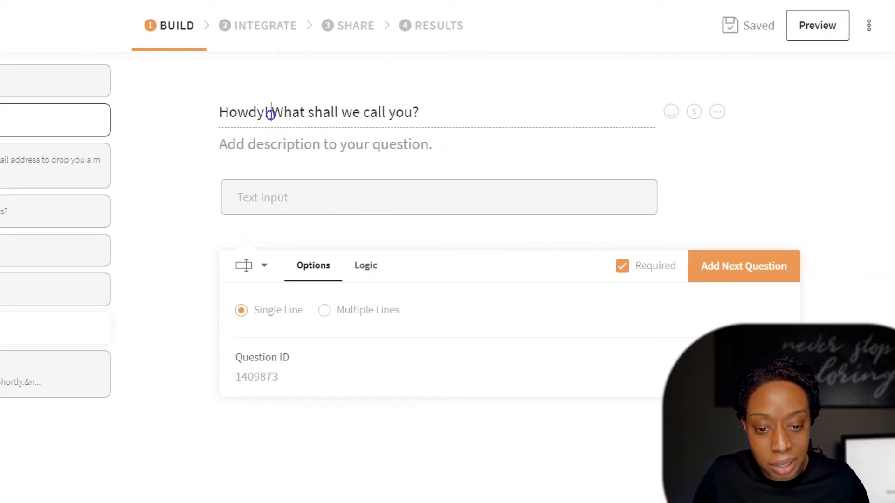
key(BackSpace)
key(BackSpace)
key(BackSpace)
key(BackSpace)
key(BackSpace)
key(BackSpace)
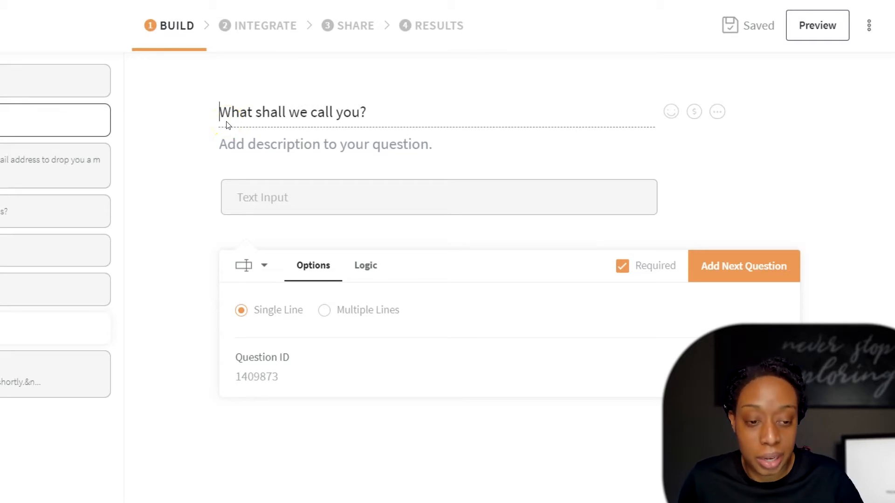
click(234, 150)
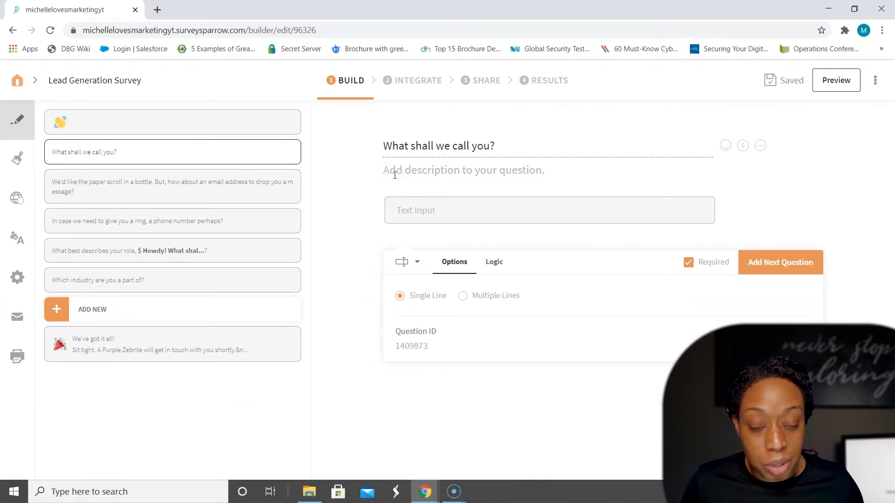
Step: Examine the name question's description field, display logic and Required setting, leaving the question required
click(395, 172)
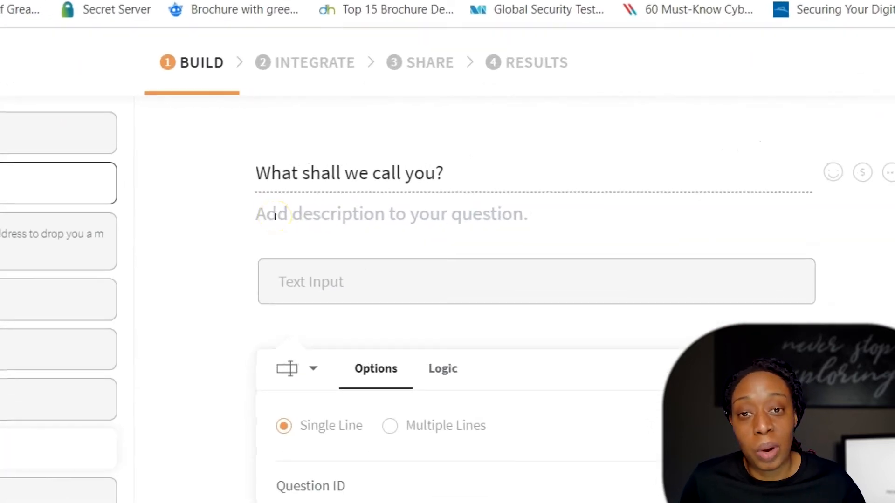
click(304, 283)
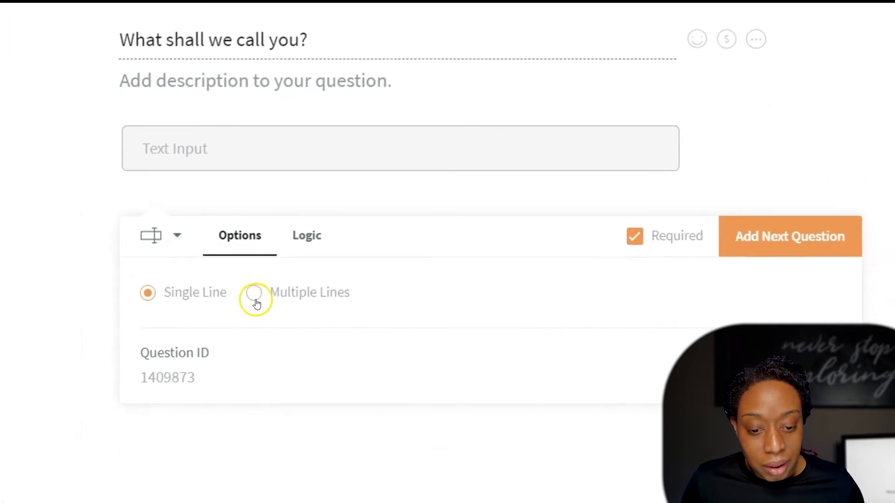
click(299, 243)
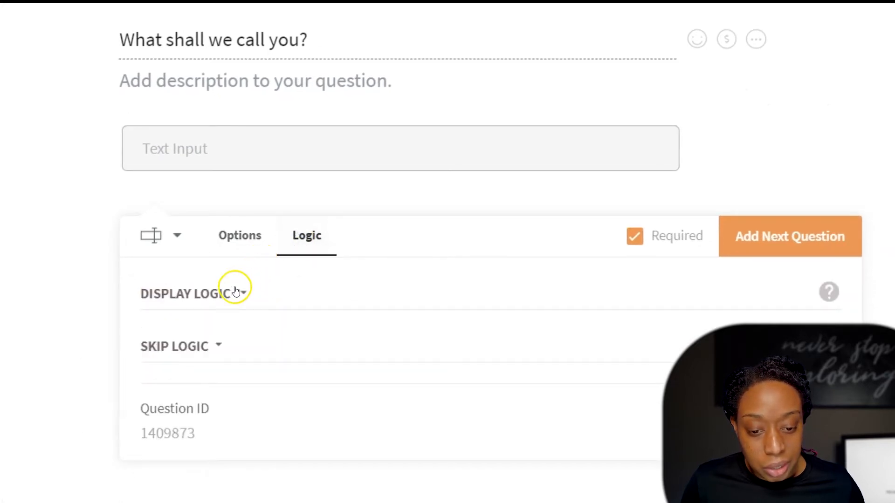
click(233, 294)
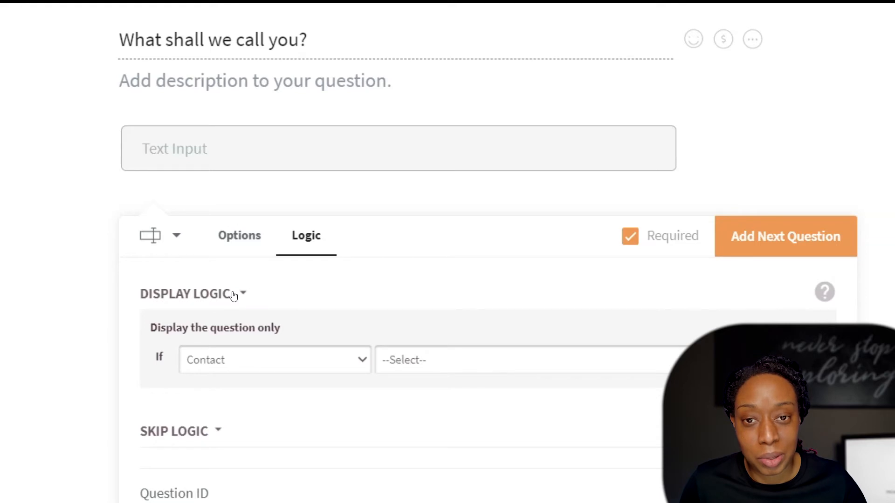
click(233, 295)
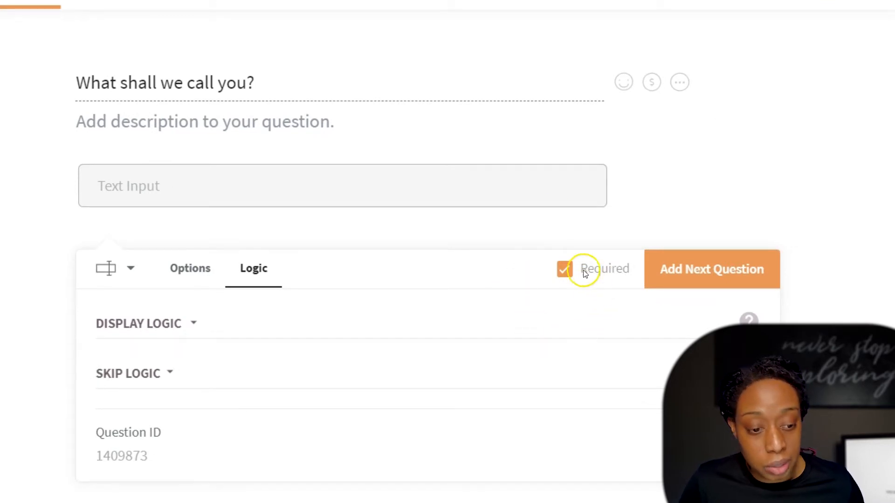
click(565, 277)
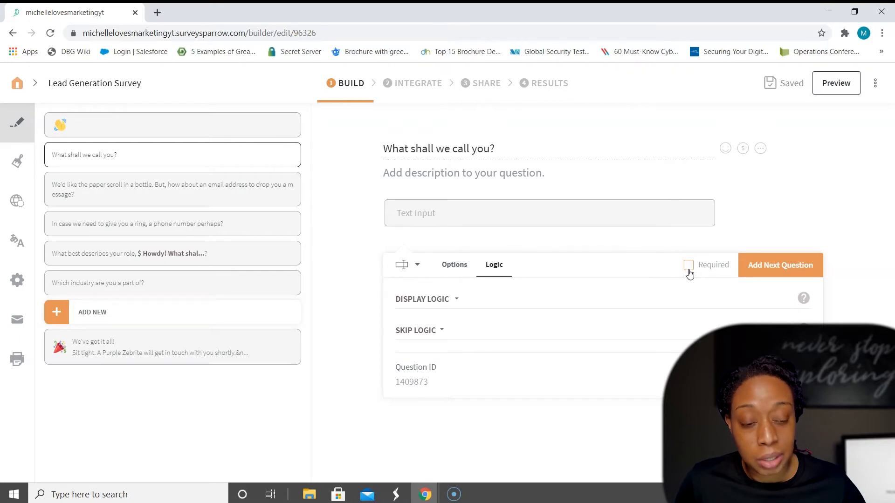
click(689, 268)
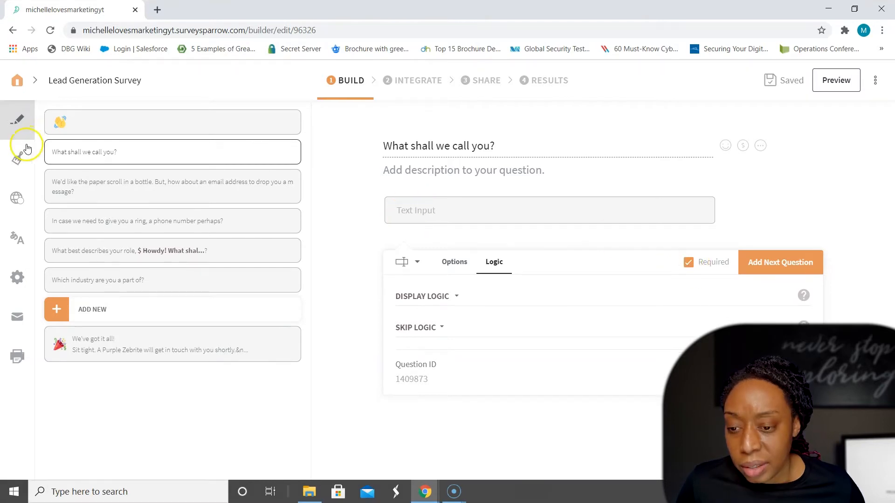
Step: Set the Galaxy theme's button colour to dark plum (hex 3c1030) and save the change while opening the theme gallery
click(19, 160)
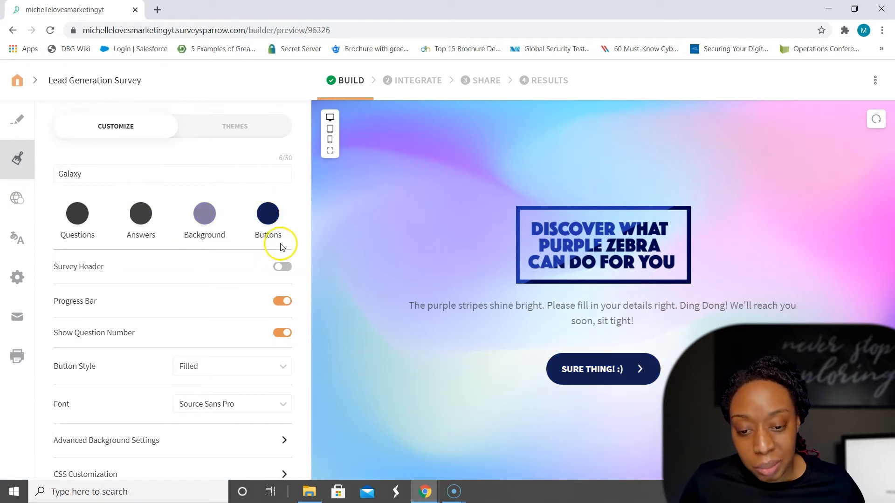
click(268, 213)
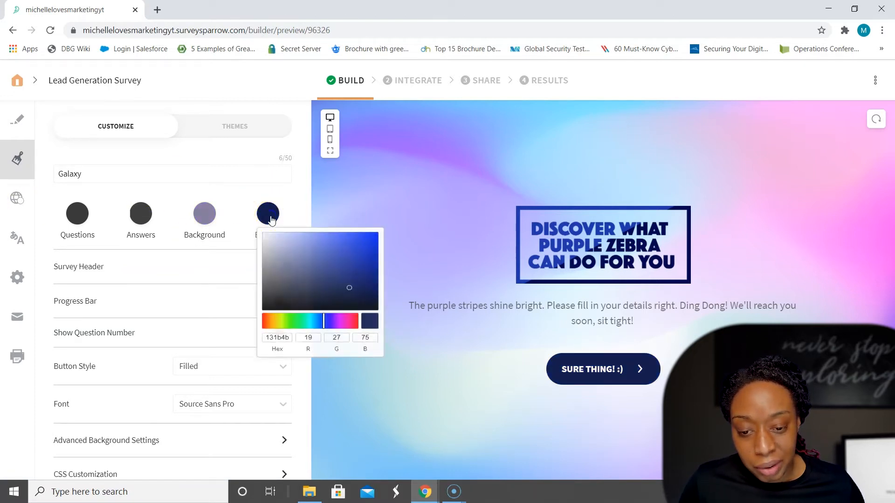
mouse_move(343, 292)
mouse_down()
mouse_move(320, 266)
mouse_move(347, 247)
mouse_move(345, 278)
mouse_up()
mouse_move(346, 330)
mouse_down()
mouse_move(342, 273)
mouse_move(309, 285)
mouse_move(361, 276)
mouse_move(350, 240)
mouse_move(364, 262)
mouse_move(348, 300)
mouse_up()
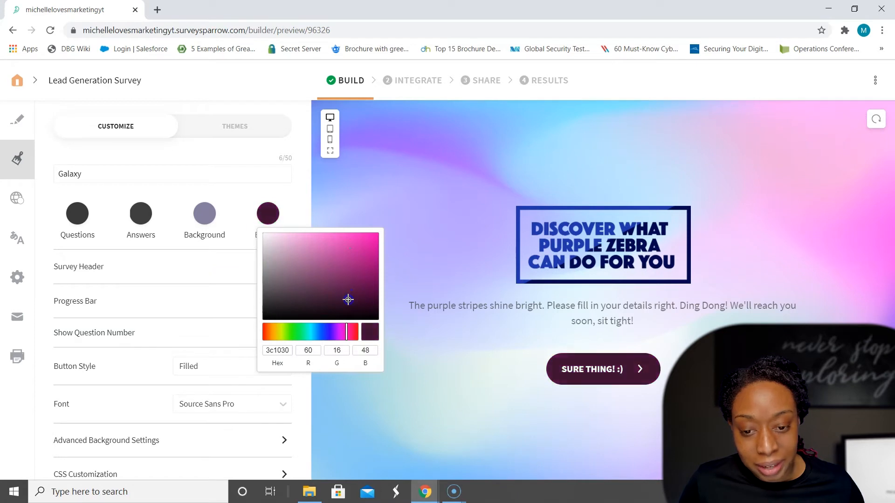
click(298, 201)
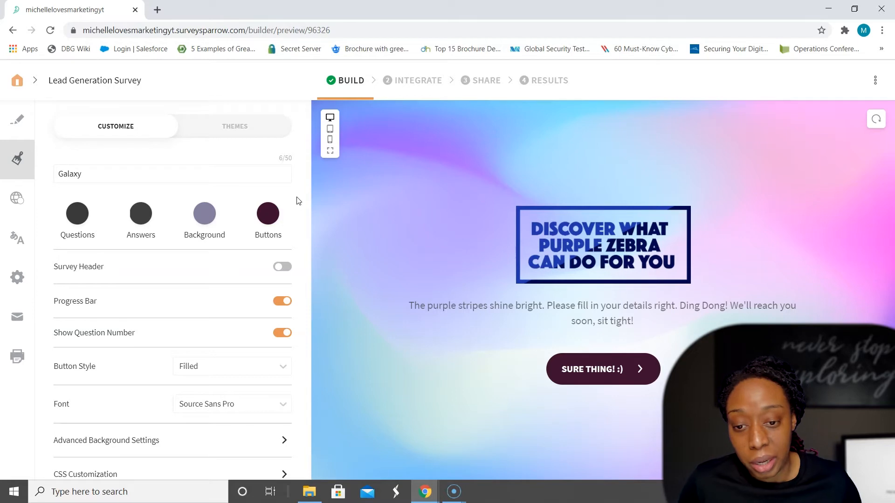
click(234, 128)
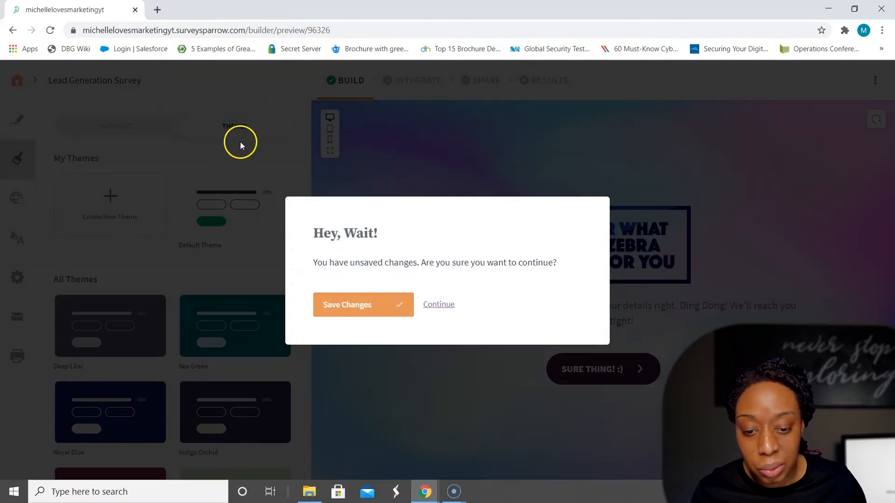
click(367, 309)
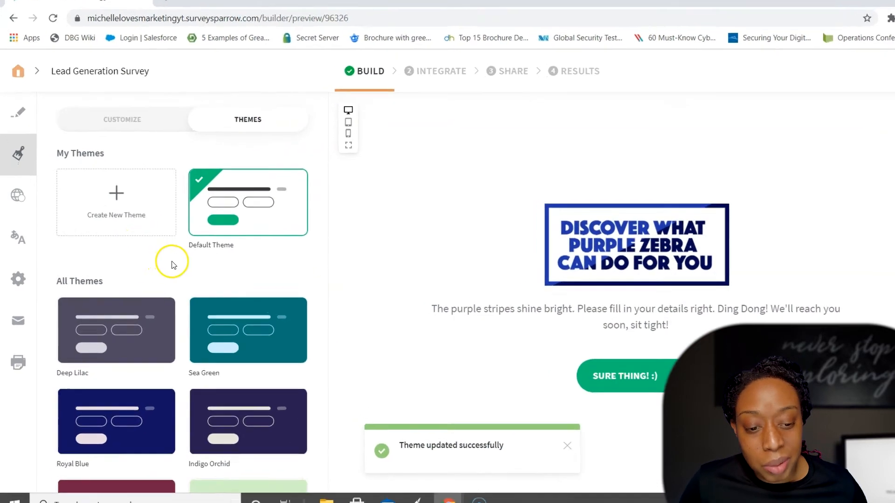
Step: Apply the Red Confetti theme from the gallery to the survey
scroll(170, 265, down, 6)
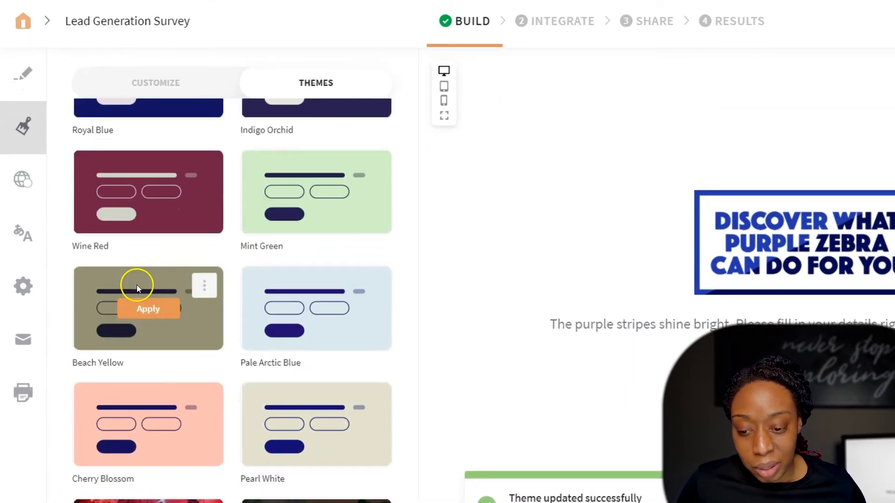
scroll(136, 285, down, 3)
click(136, 383)
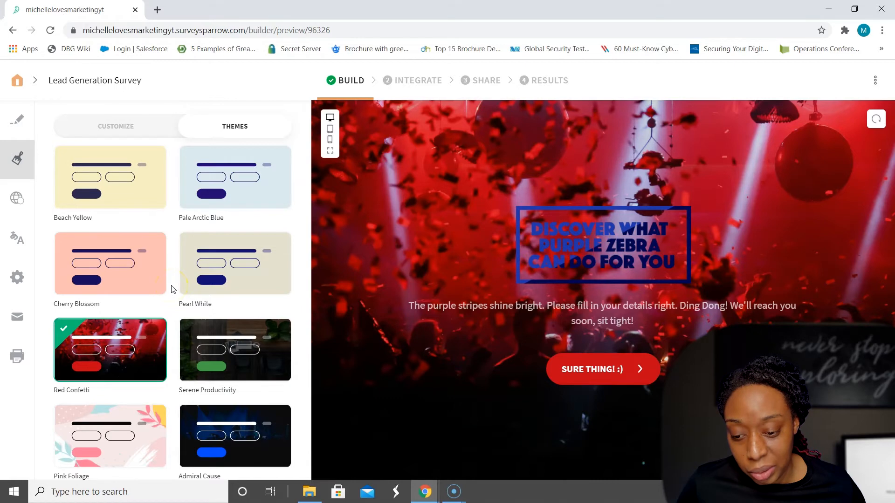
scroll(173, 289, down, 4)
scroll(170, 338, up, 7)
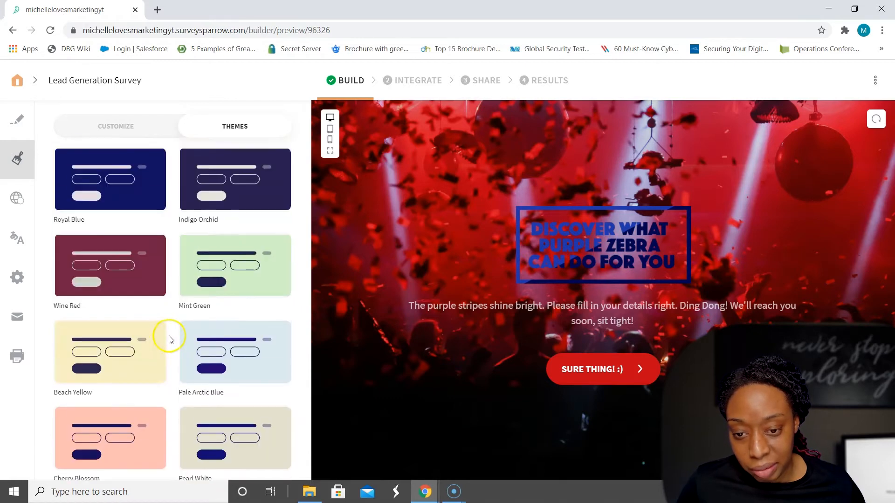
scroll(169, 339, up, 5)
Step: Examine the Red Confetti theme's customization settings, including its color, progress bar, button style and font options
click(112, 127)
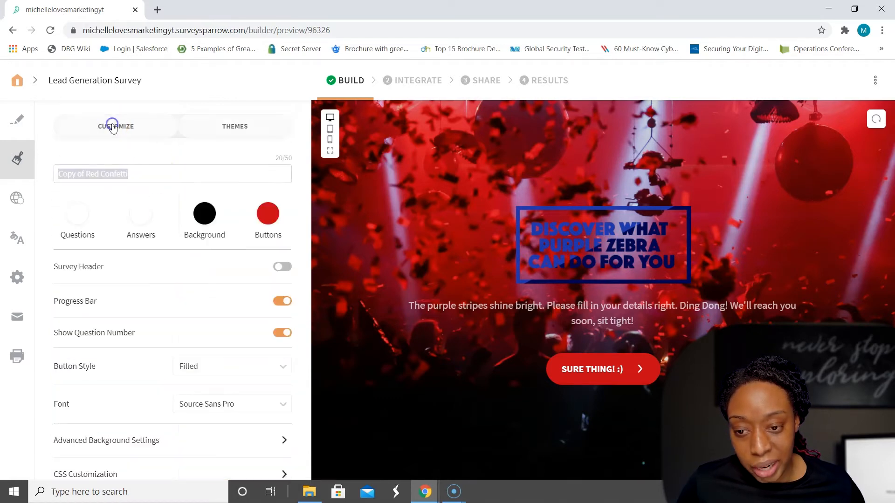
scroll(87, 210, down, 1)
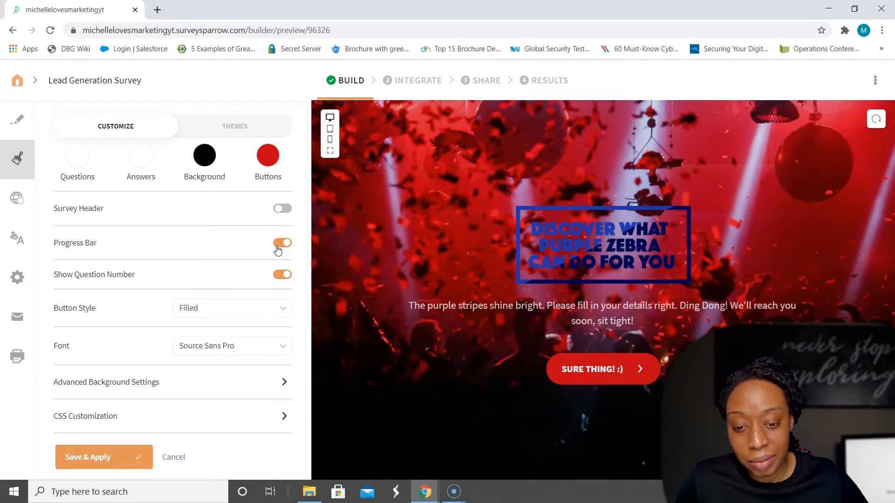
scroll(277, 250, down, 3)
click(200, 230)
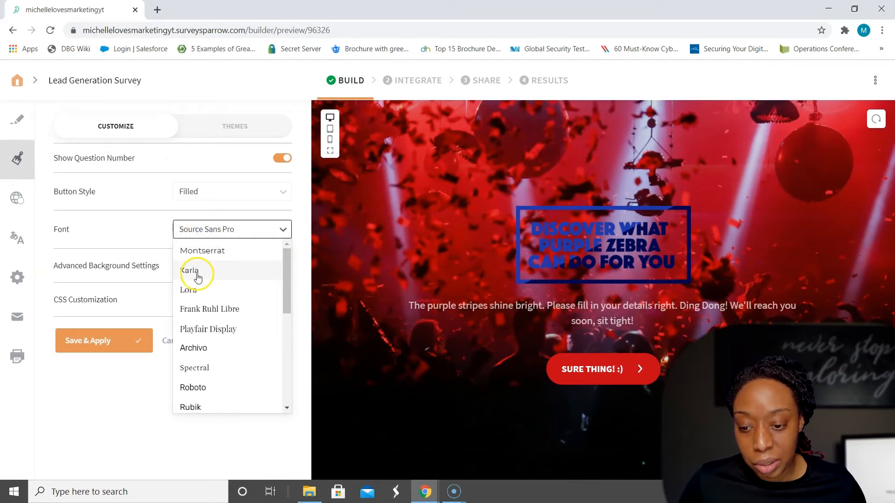
click(86, 404)
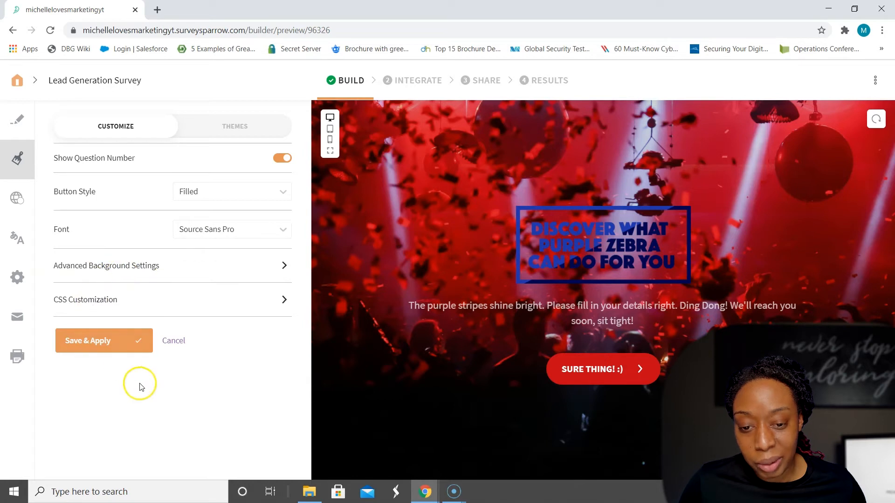
scroll(124, 363, up, 3)
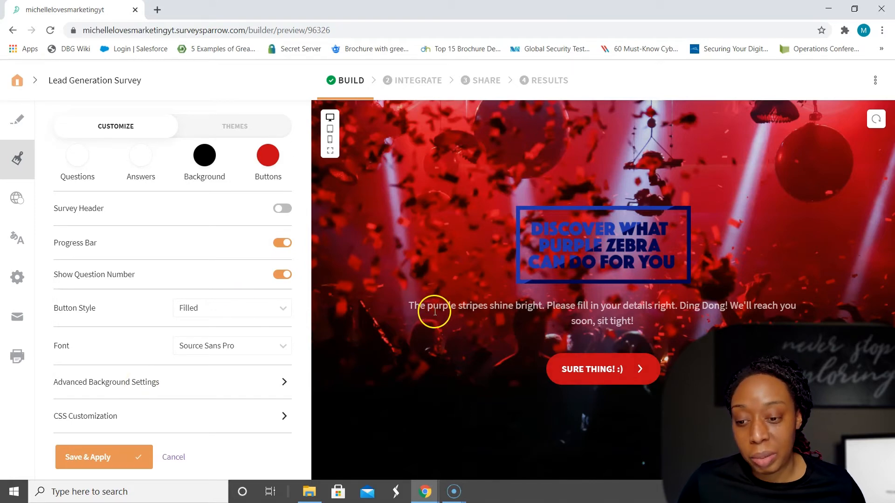
Step: Return to the question editor and review the name question and the email question with its description text
click(23, 135)
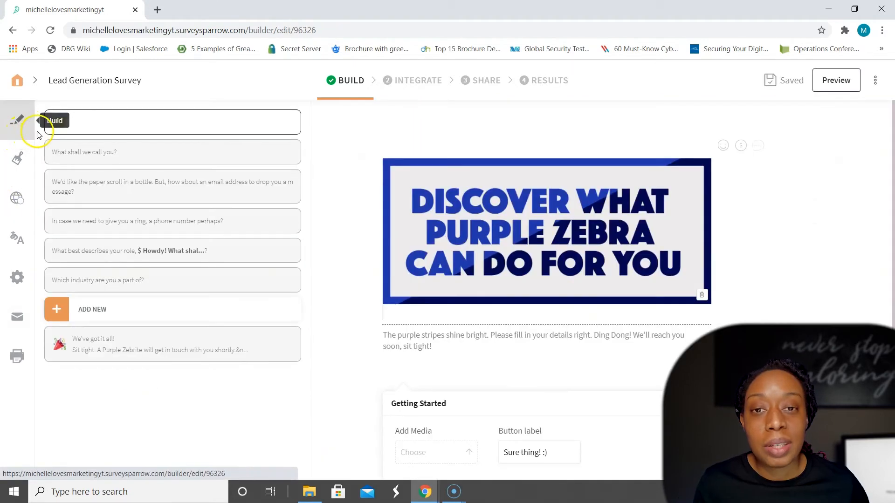
click(88, 158)
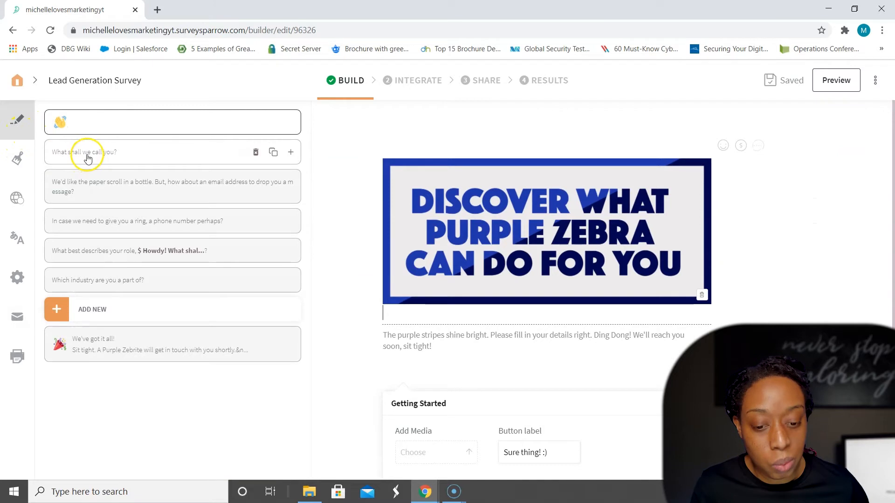
click(77, 184)
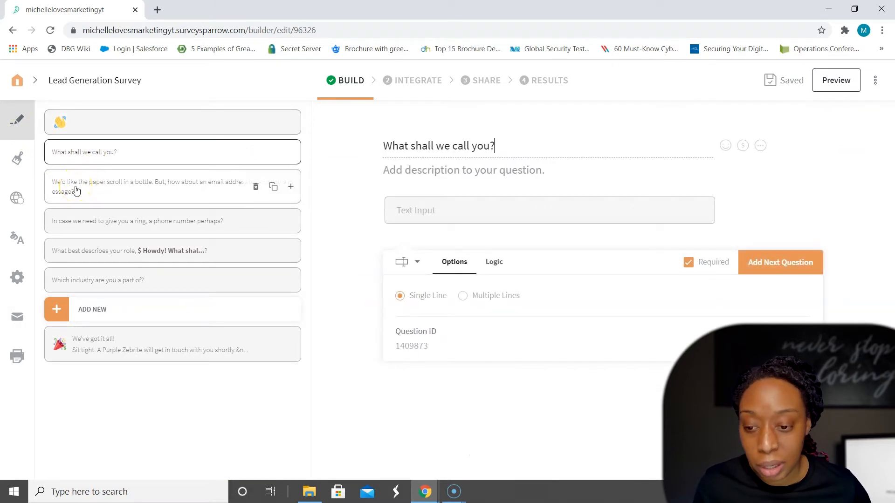
click(536, 161)
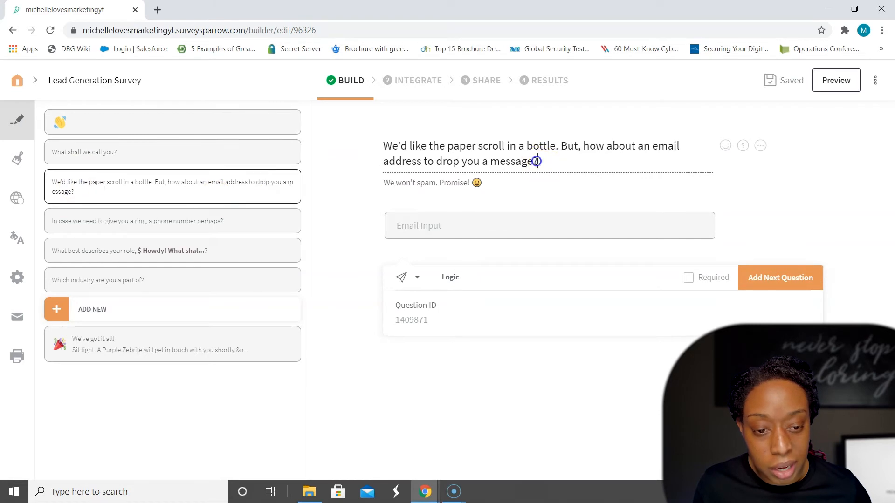
drag(383, 145, 455, 150)
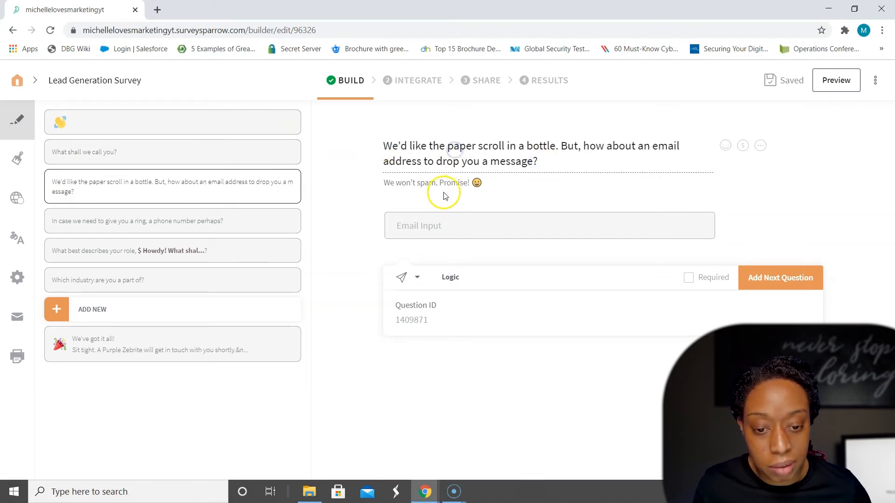
drag(483, 182, 384, 183)
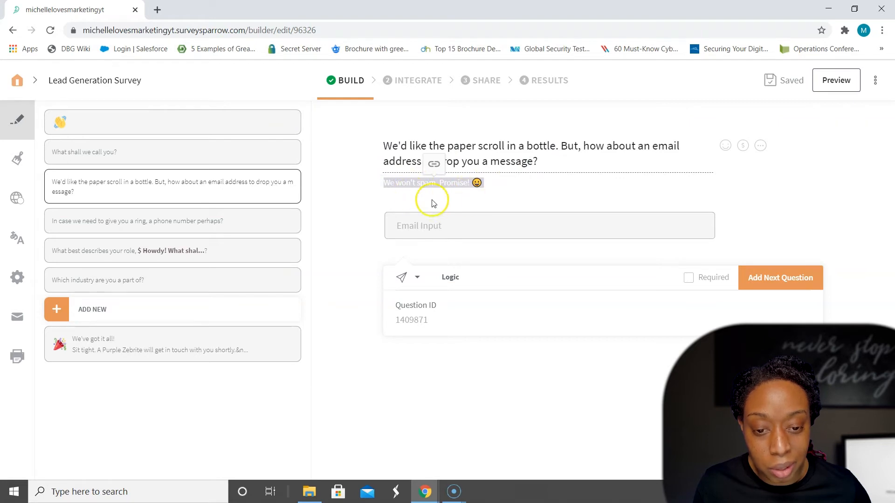
click(419, 186)
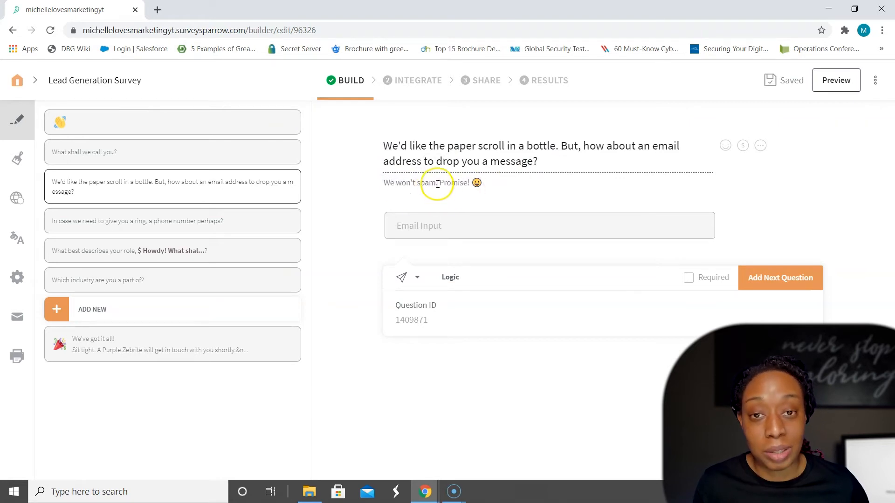
click(403, 226)
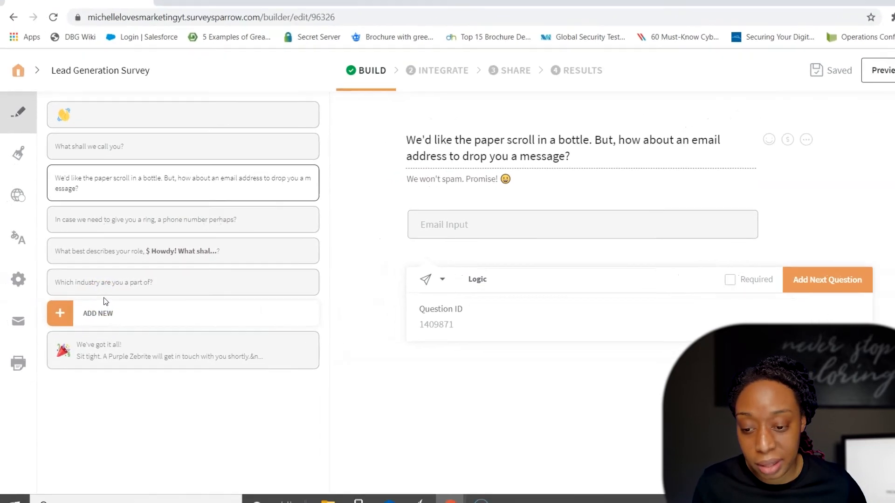
Step: Add a blank Multiple Choice question and a blank Email question after the industry question
click(91, 319)
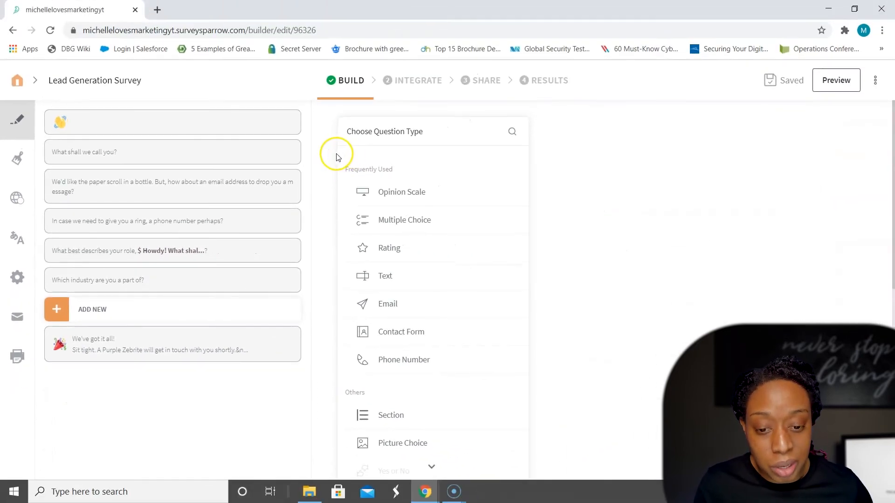
scroll(337, 161, down, 5)
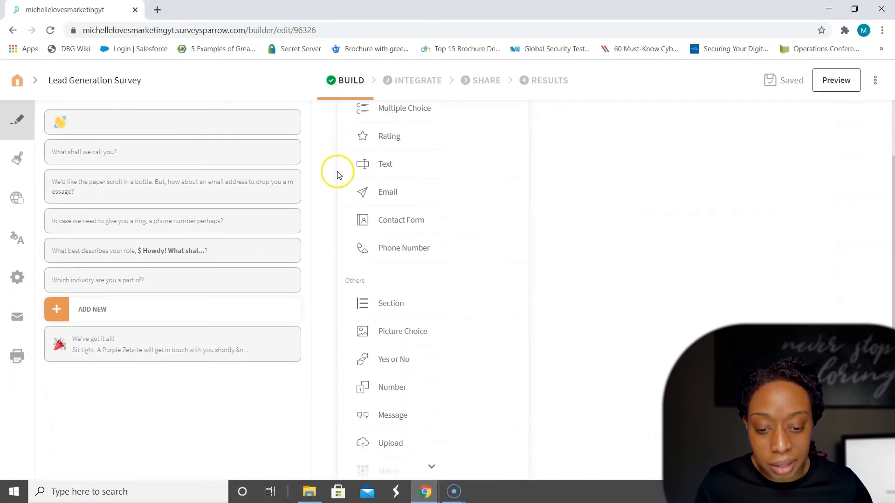
scroll(335, 178, down, 3)
scroll(347, 193, up, 6)
scroll(357, 211, up, 3)
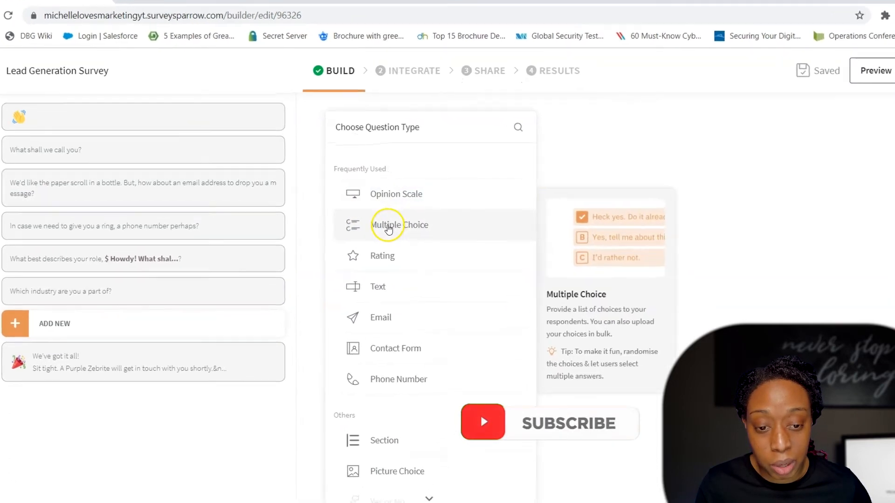
click(372, 237)
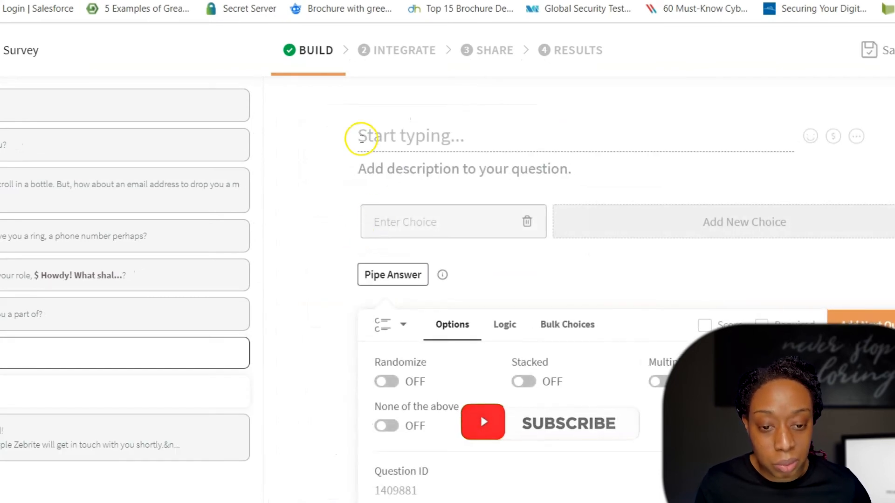
click(700, 143)
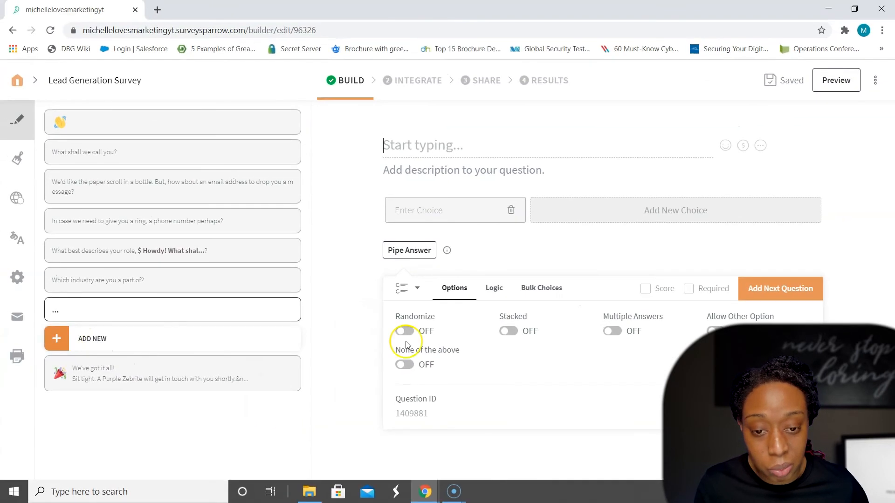
click(104, 340)
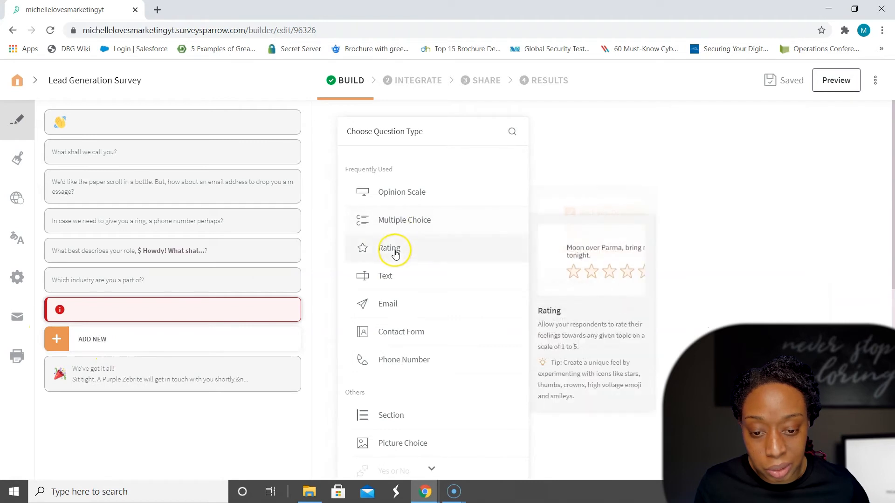
click(391, 306)
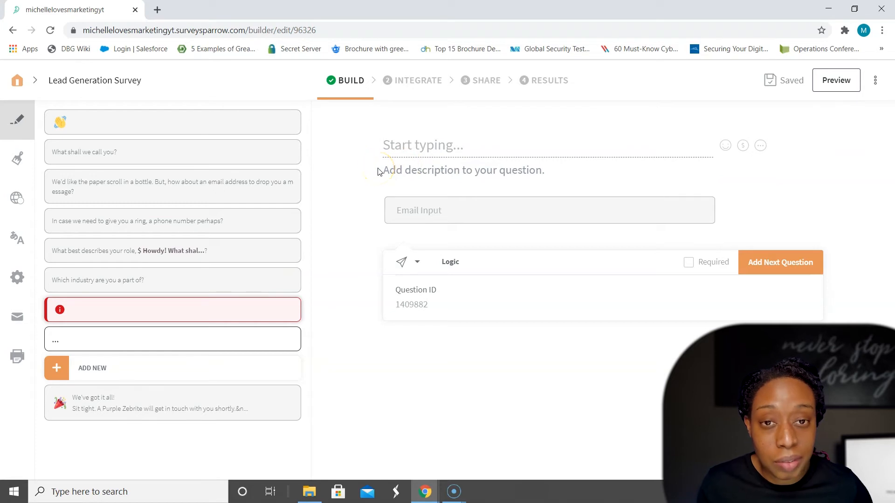
Step: Delete the two blank questions that follow the industry question, confirming each deletion
mouse_move(96, 310)
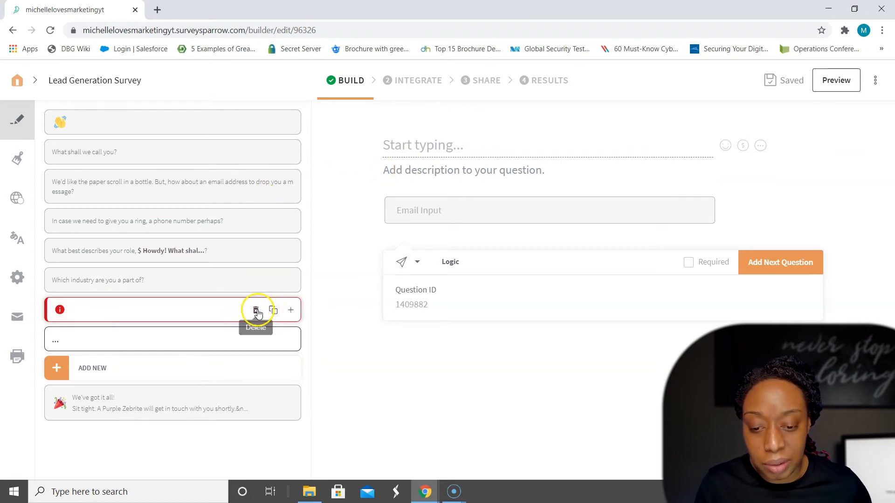
click(255, 309)
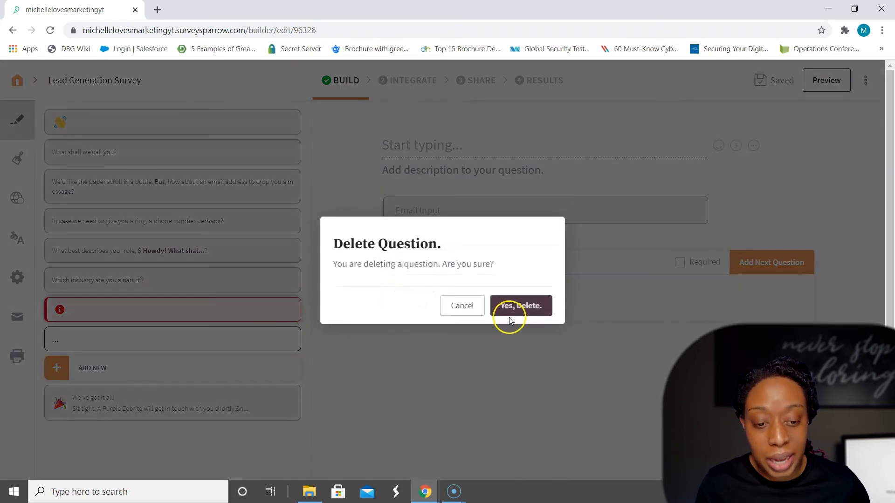
click(527, 306)
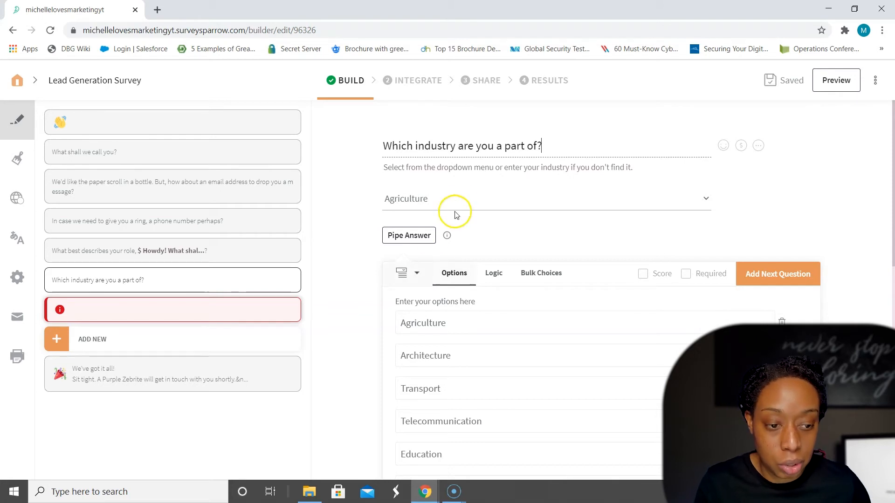
scroll(798, 178, down, 4)
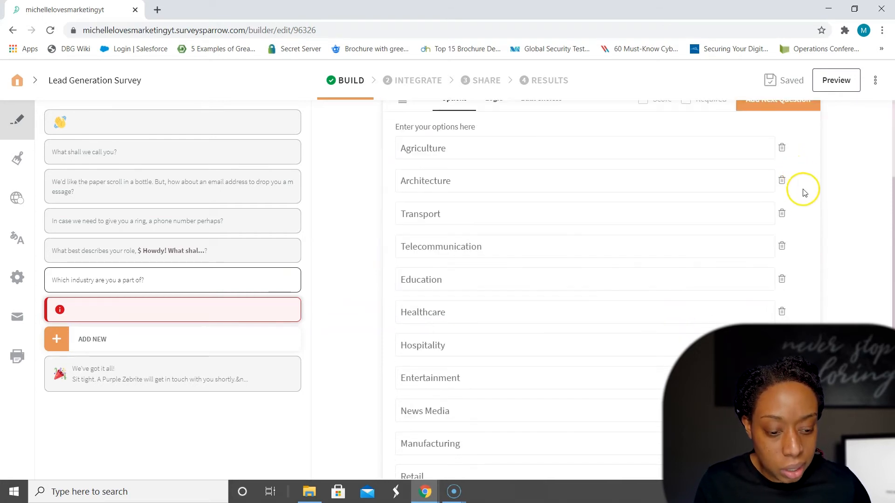
mouse_move(280, 316)
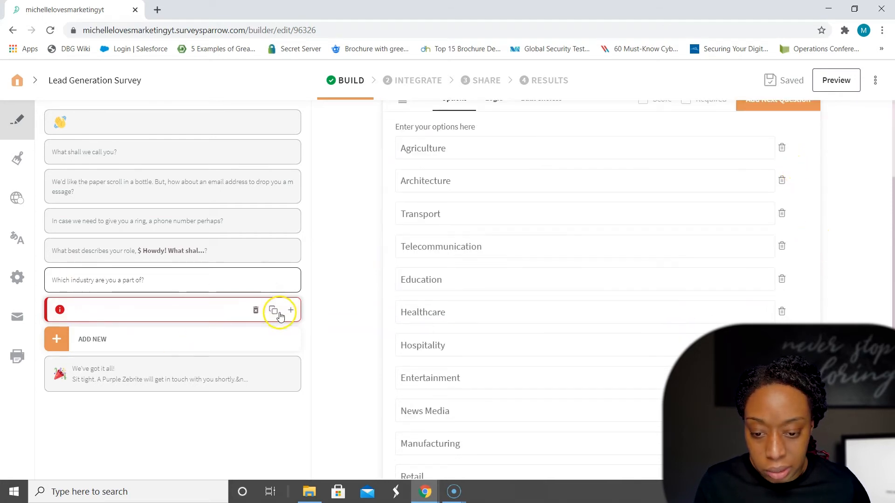
click(256, 310)
click(495, 312)
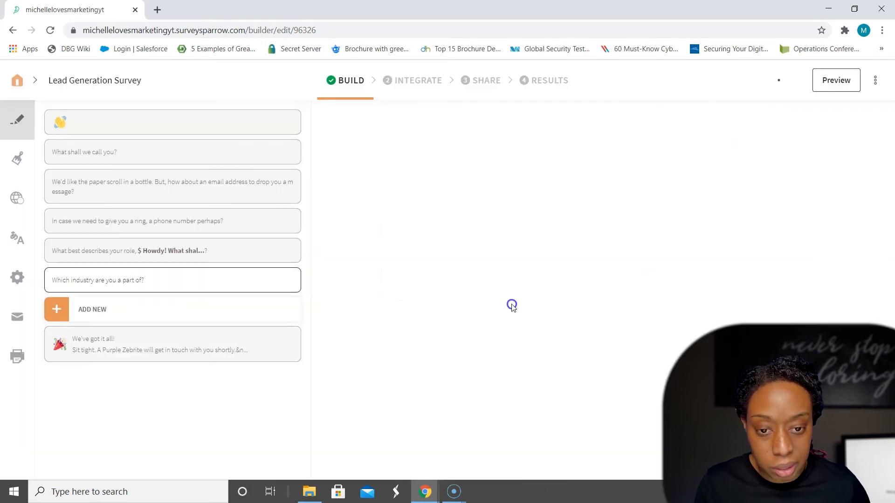
Step: Examine the app integrations offered for the survey, from Slack and Teams through Mailchimp, Hubspot and Google Sheets
click(408, 81)
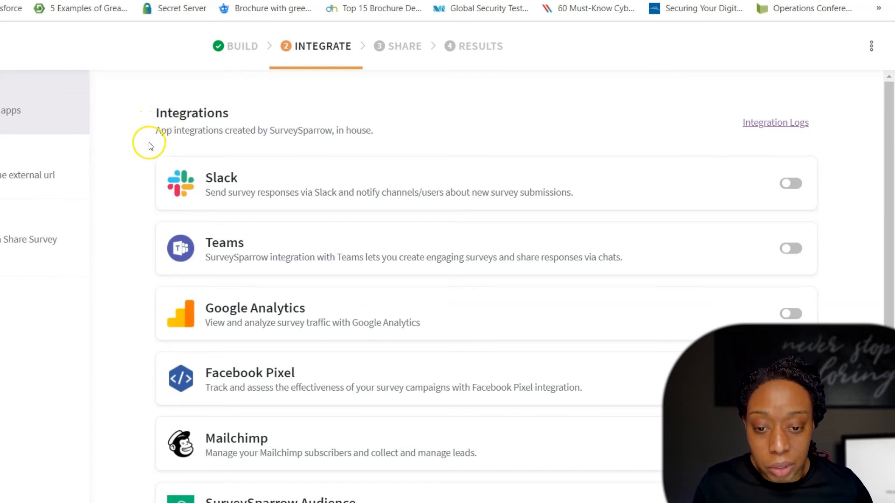
scroll(149, 147, down, 3)
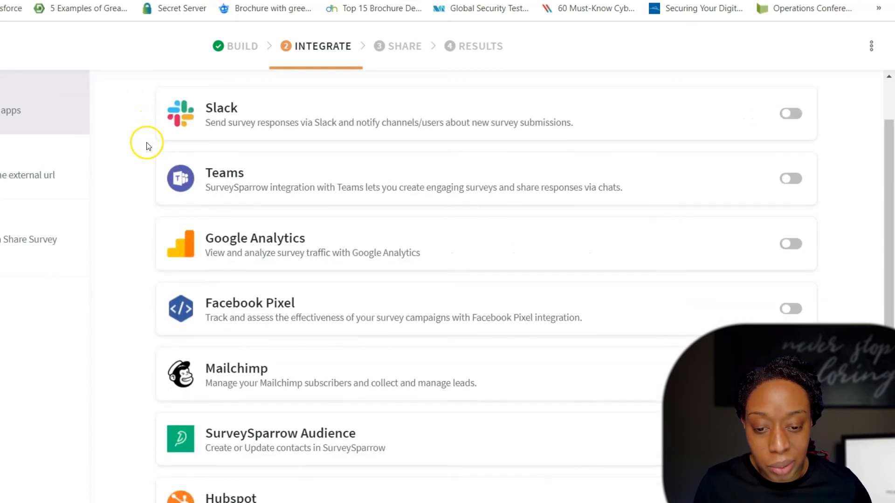
scroll(148, 148, down, 2)
scroll(146, 147, down, 1)
scroll(146, 160, up, 1)
scroll(142, 169, up, 1)
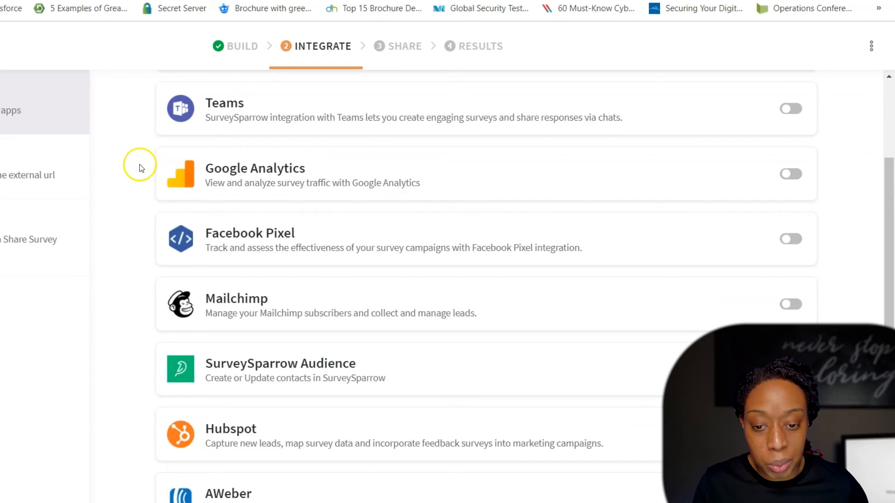
scroll(139, 177, down, 1)
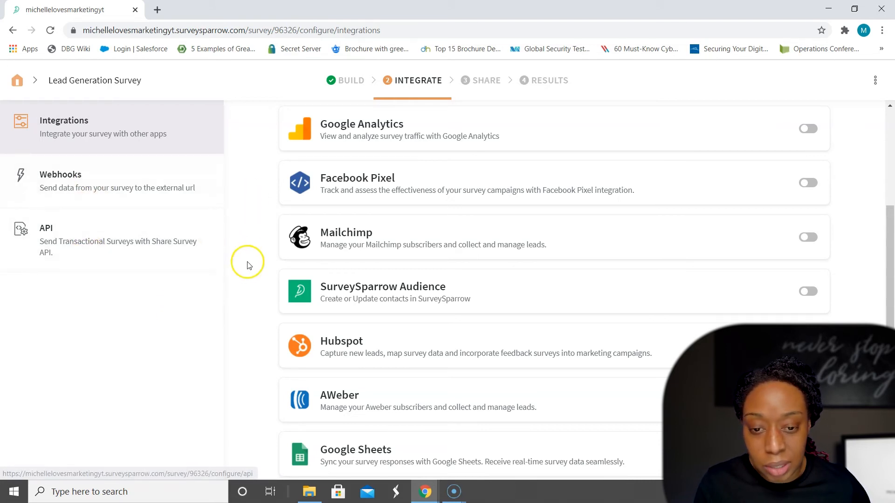
scroll(247, 254, up, 4)
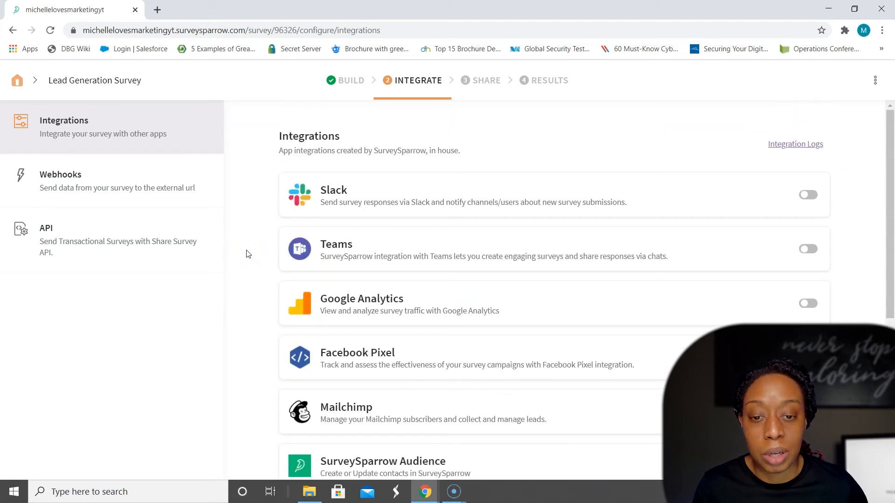
click(275, 169)
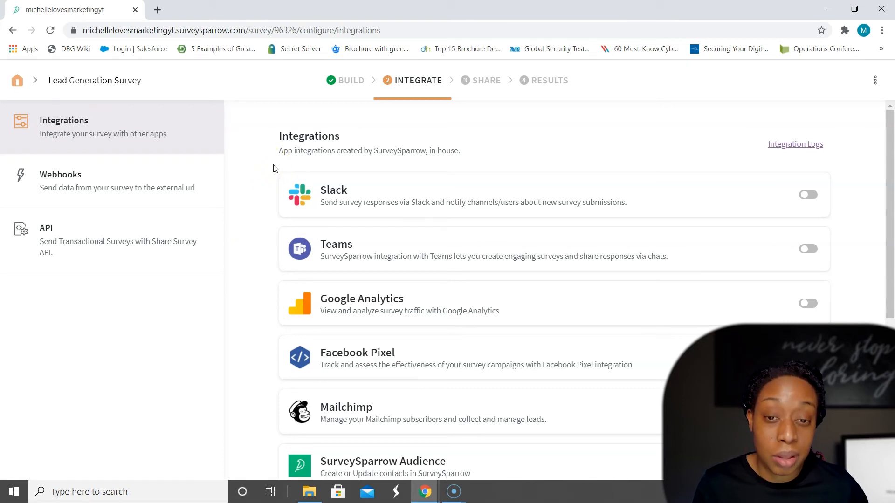
scroll(273, 169, down, 6)
scroll(270, 172, up, 6)
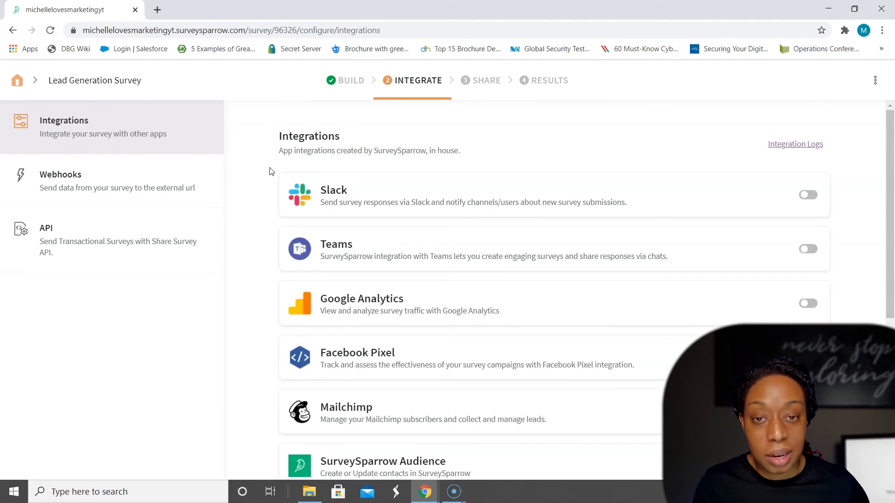
Step: Examine the survey's sharing channels and list of existing shares, and open its results report
click(466, 83)
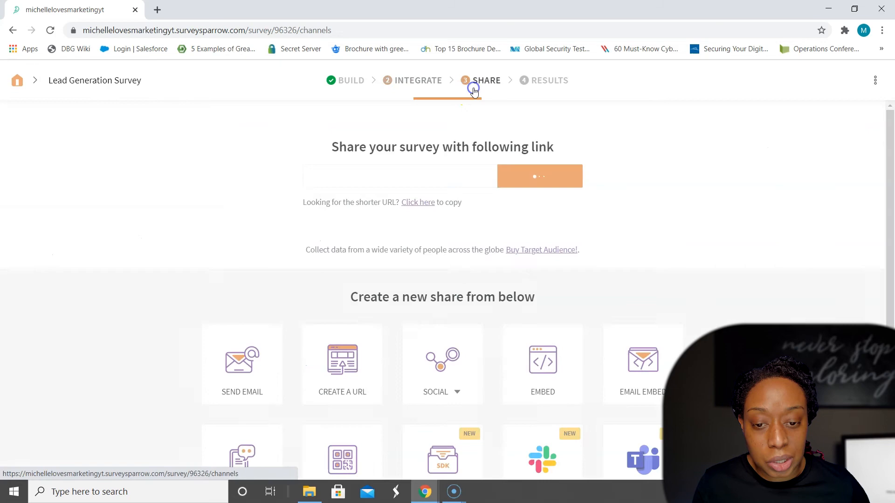
scroll(170, 205, down, 3)
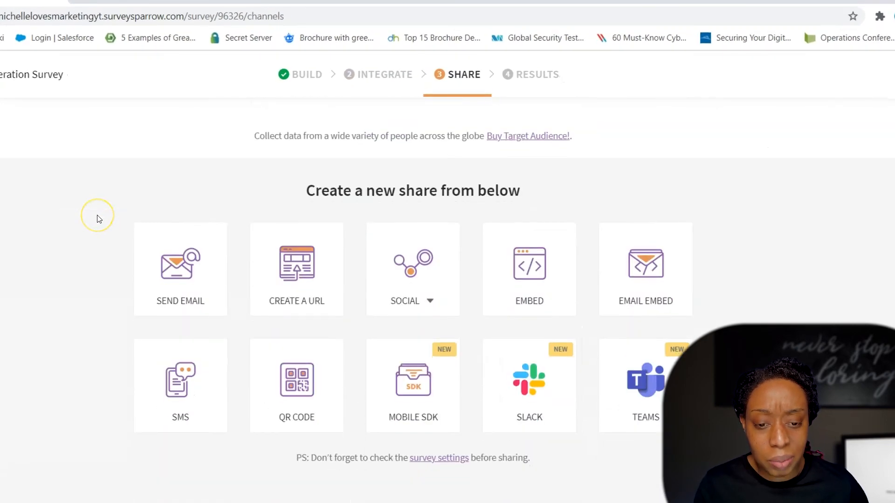
scroll(100, 220, down, 2)
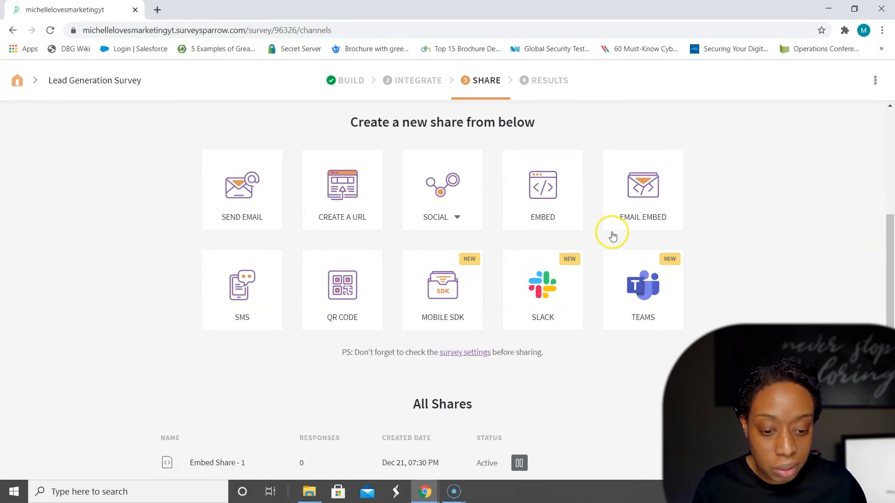
scroll(617, 242, down, 1)
scroll(566, 260, up, 4)
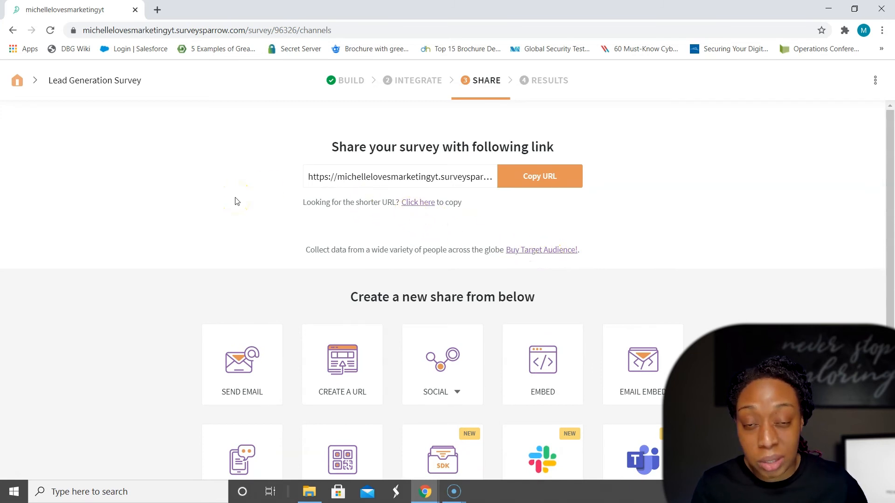
click(545, 83)
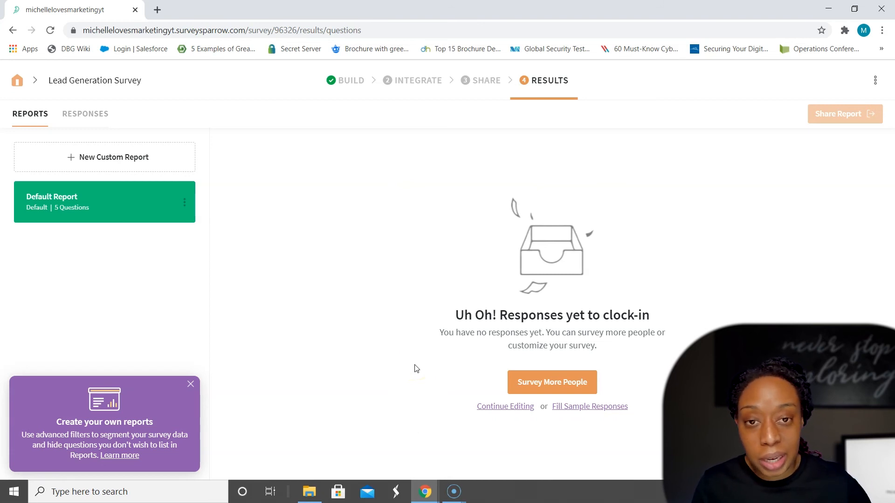
Step: Preview the survey from the builder, start it from the welcome page and answer the name question with a first name
click(353, 81)
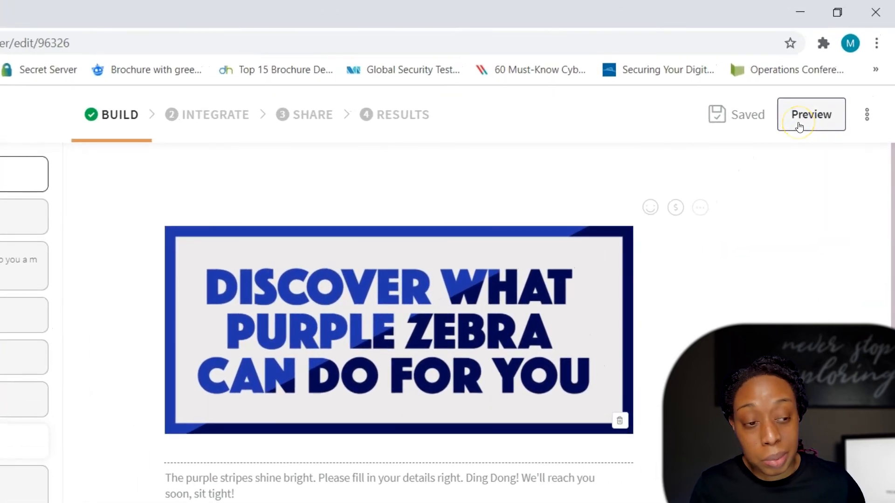
click(799, 126)
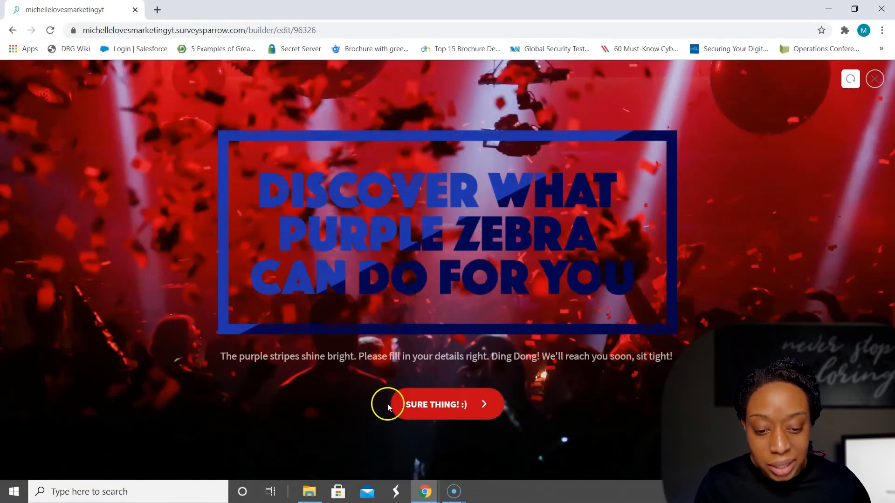
click(446, 413)
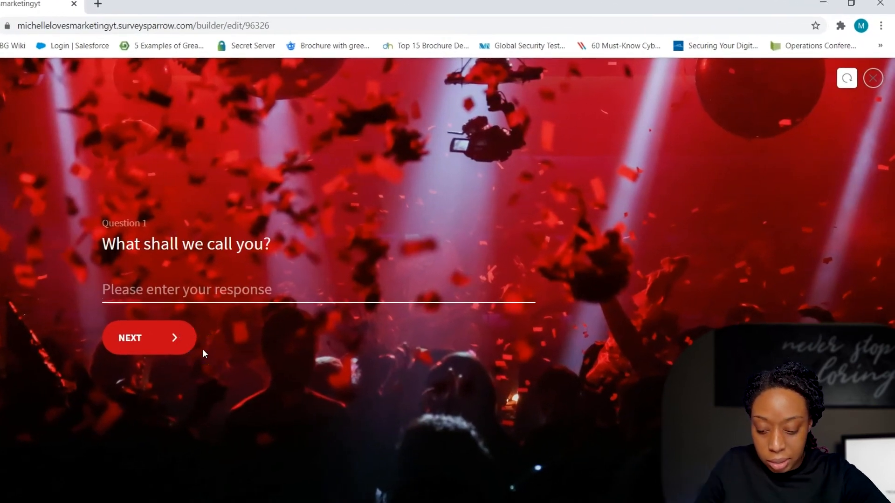
text(Michelle)
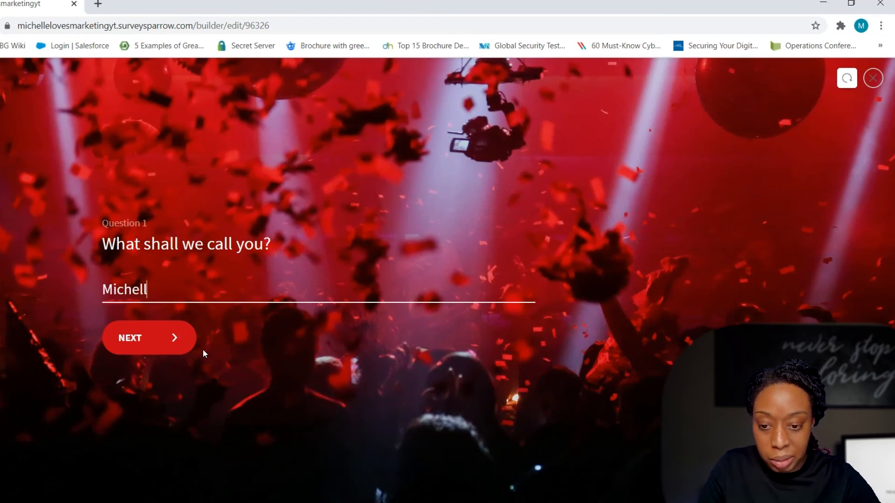
click(168, 339)
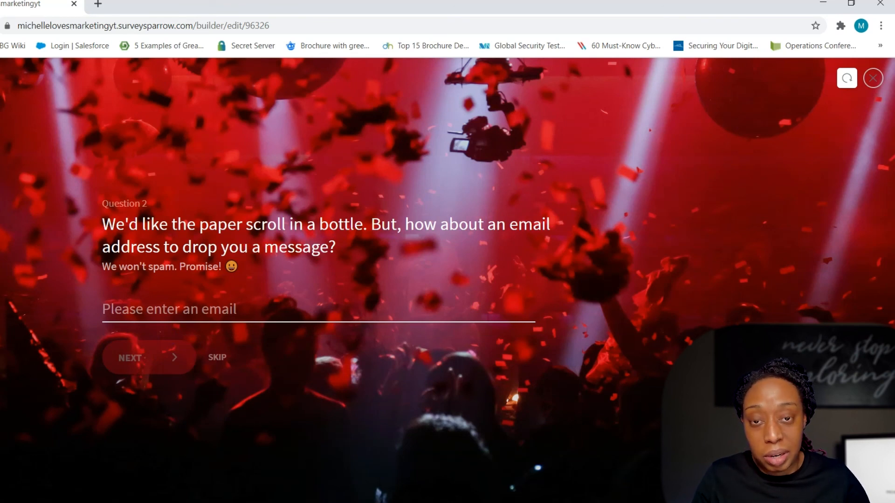
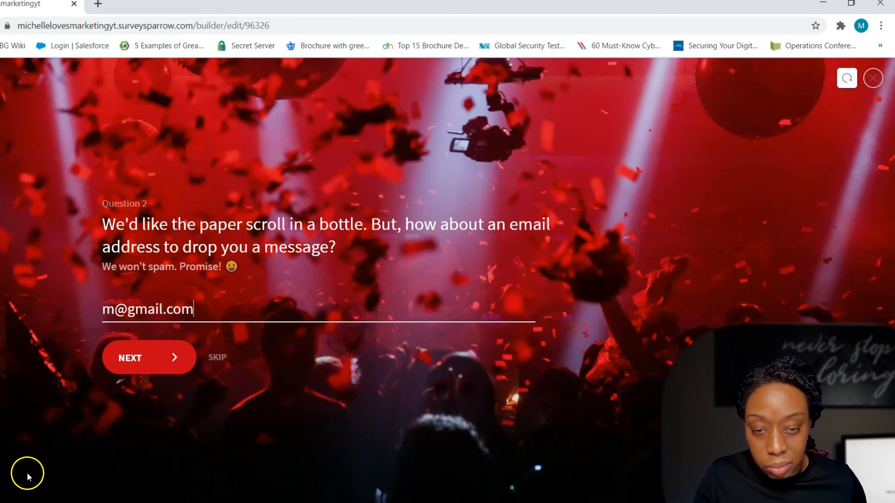
Step: Answer the preview's email question with an email address, continue to the phone number question and close the preview
click(149, 355)
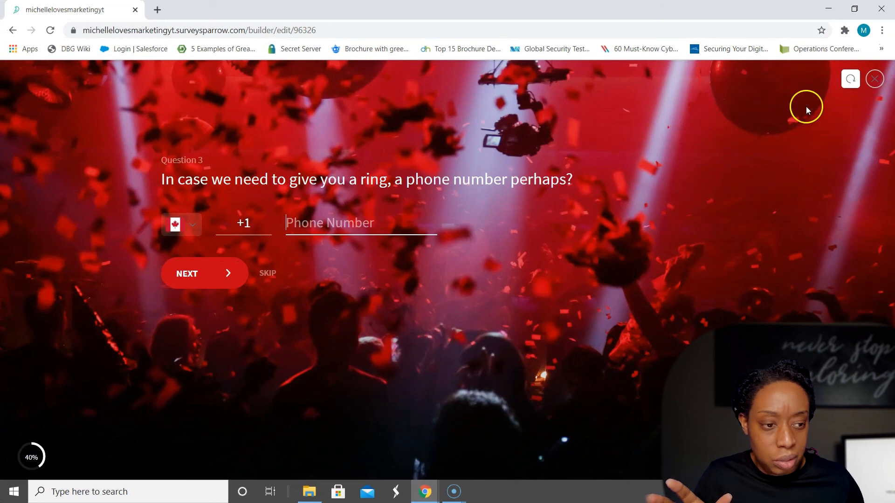
click(875, 80)
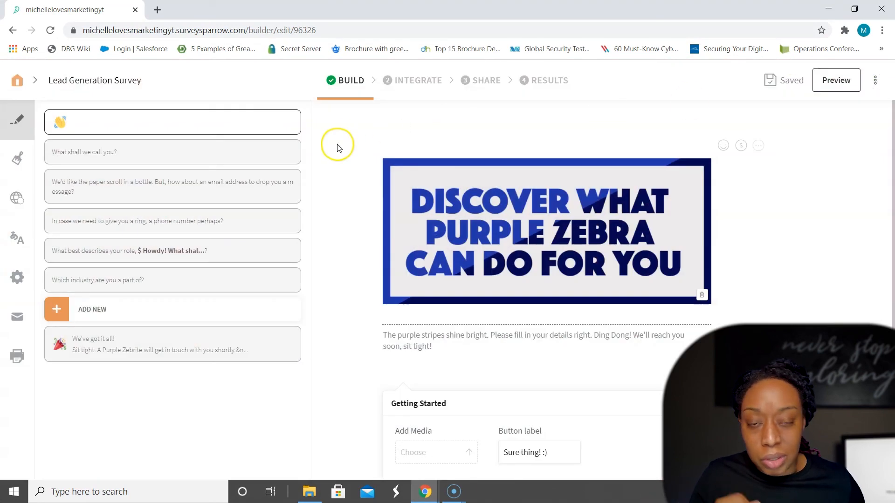